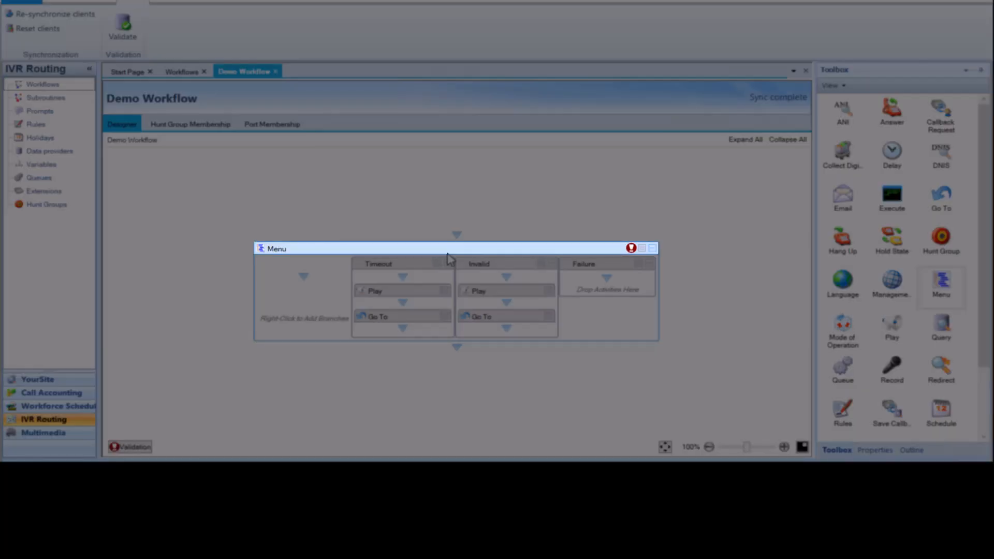
- Open the Menu activity's properties and inspect its Instructions prompt setting
{"action": "right_click", "coordinate": [448, 254]}
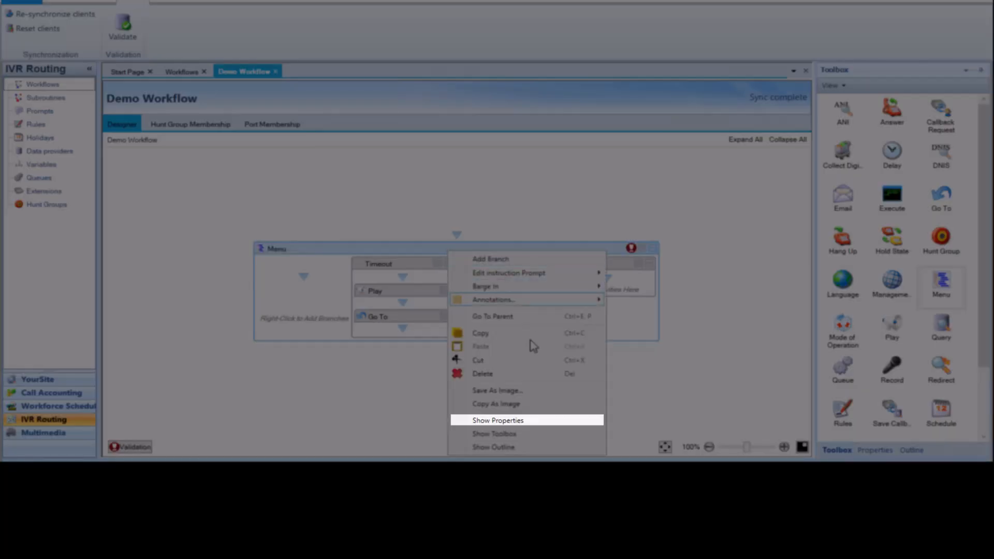
{"action": "left_click", "coordinate": [524, 420]}
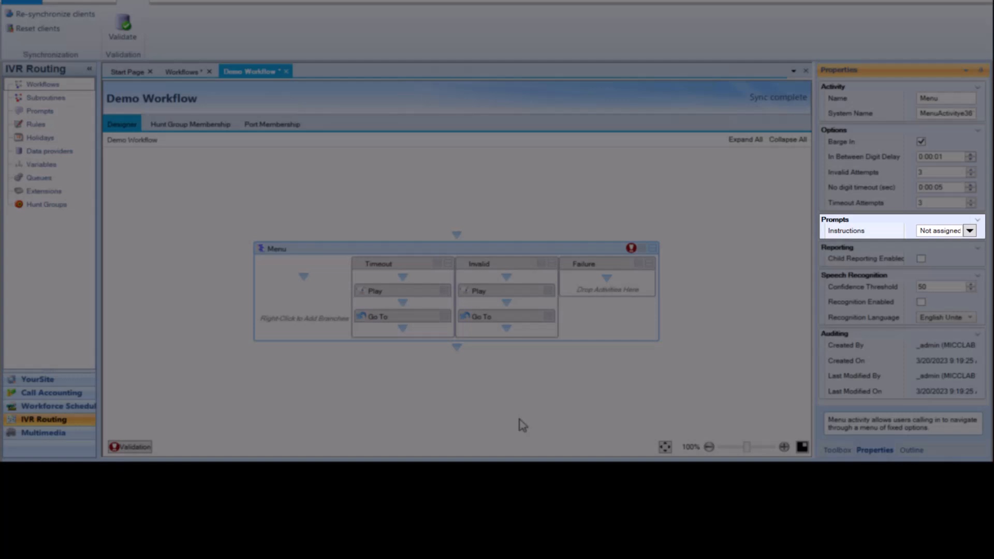
{"action": "left_click", "coordinate": [935, 234]}
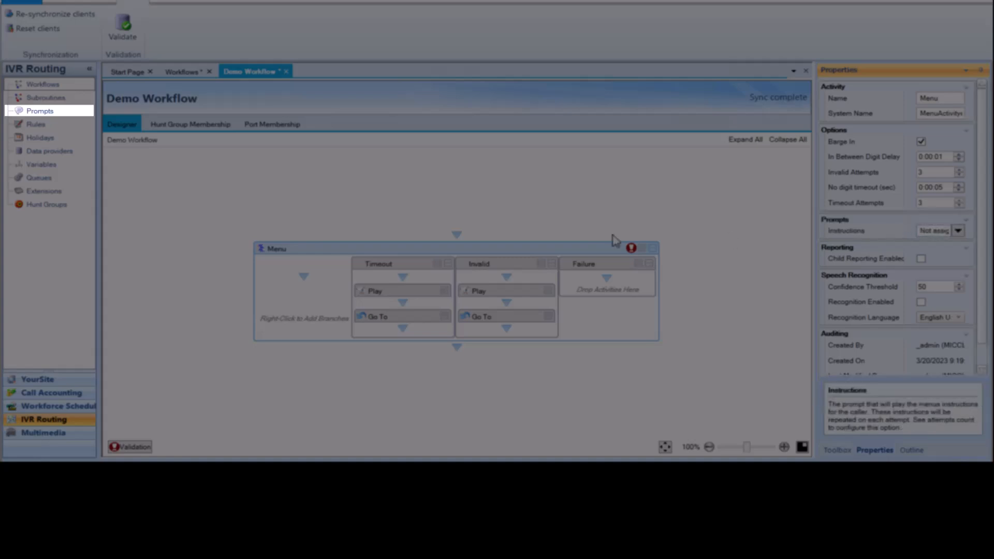
- Add a new prompt named MainMenu and open its custom wave files section
{"action": "left_click", "coordinate": [49, 116]}
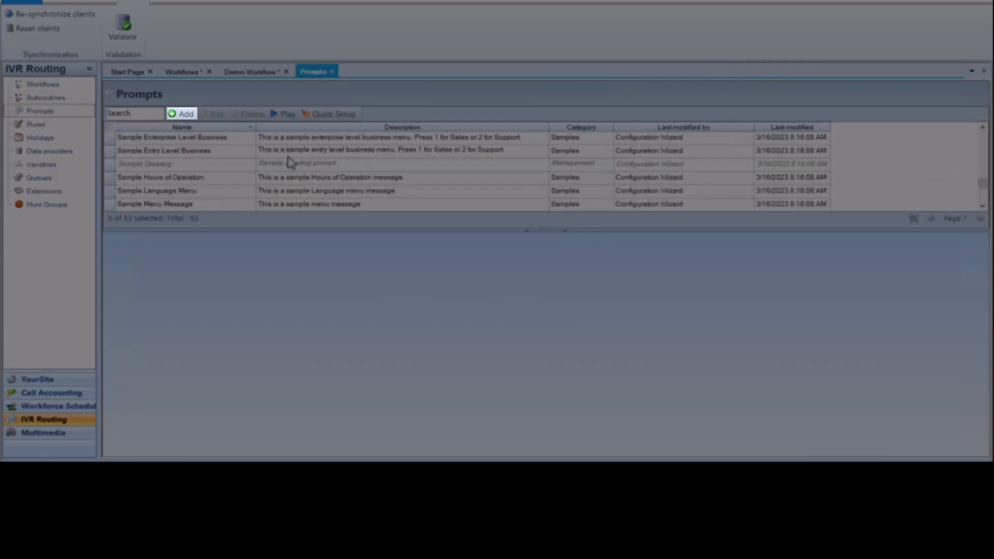
{"action": "left_click", "coordinate": [186, 115]}
{"action": "left_click", "coordinate": [197, 157]}
{"action": "type", "text": "MainMenu"}
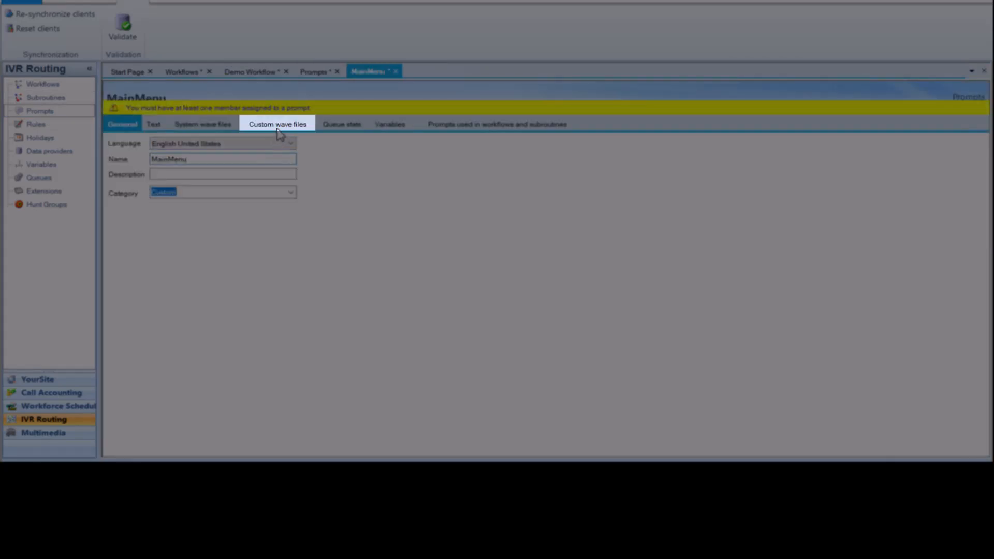
{"action": "left_click", "coordinate": [277, 129]}
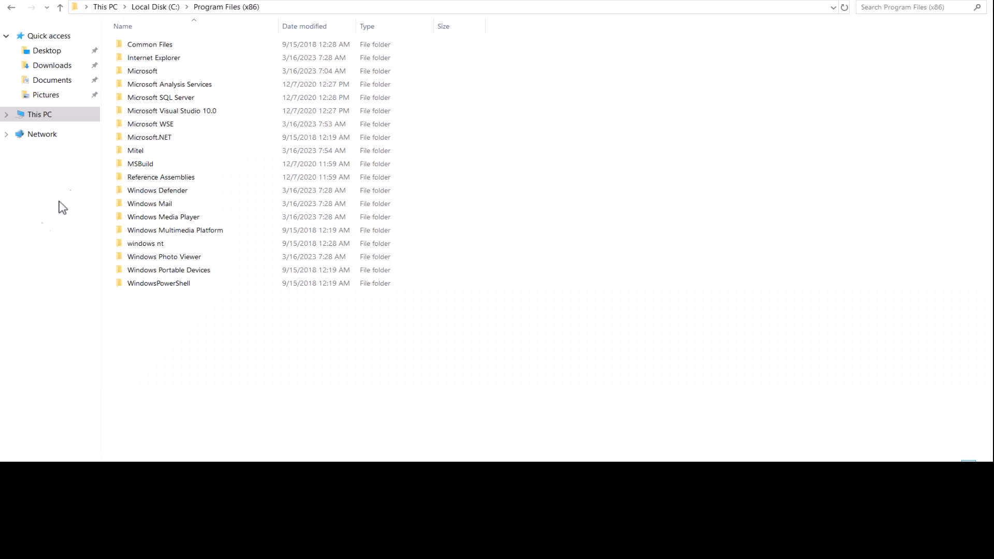
- In File Explorer, browse to the Mitel MiContact Center Ivr\Media\Custom\en-US folder
{"action": "double_click", "coordinate": [136, 151]}
{"action": "double_click", "coordinate": [173, 45]}
{"action": "double_click", "coordinate": [162, 124]}
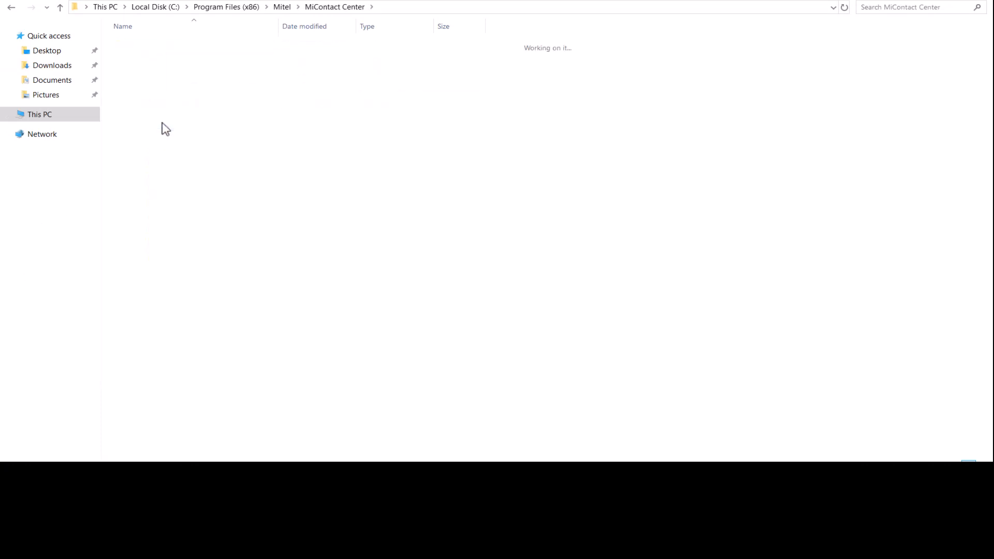
{"action": "double_click", "coordinate": [181, 47]}
{"action": "double_click", "coordinate": [181, 47]}
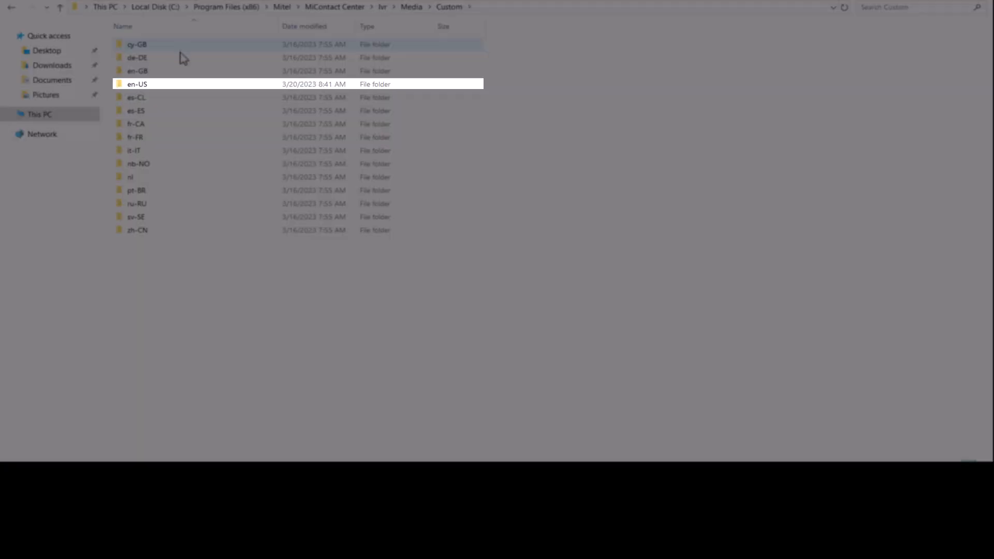
{"action": "double_click", "coordinate": [182, 85]}
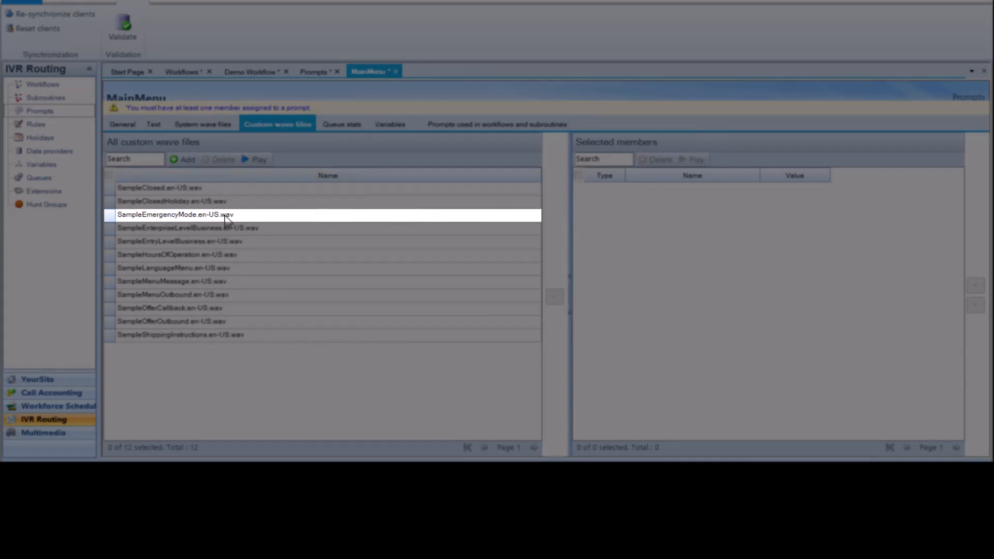
- Add SampleEmergencyMode, SampleLanguageMenu and SampleMenuOutbound wave files to the MainMenu prompt and save it
{"action": "double_click", "coordinate": [252, 216]}
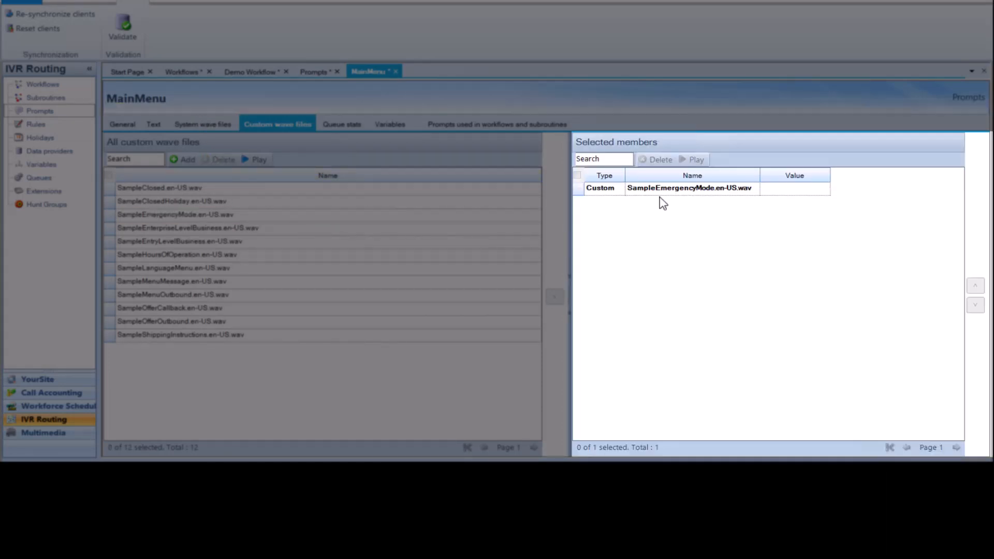
{"action": "double_click", "coordinate": [413, 268]}
{"action": "double_click", "coordinate": [373, 294]}
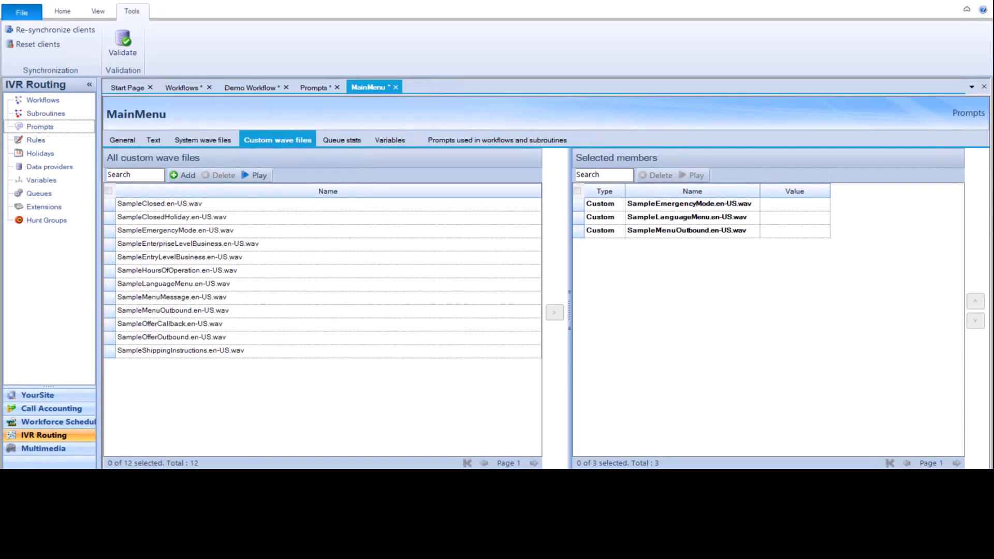
{"action": "left_click", "coordinate": [26, 7]}
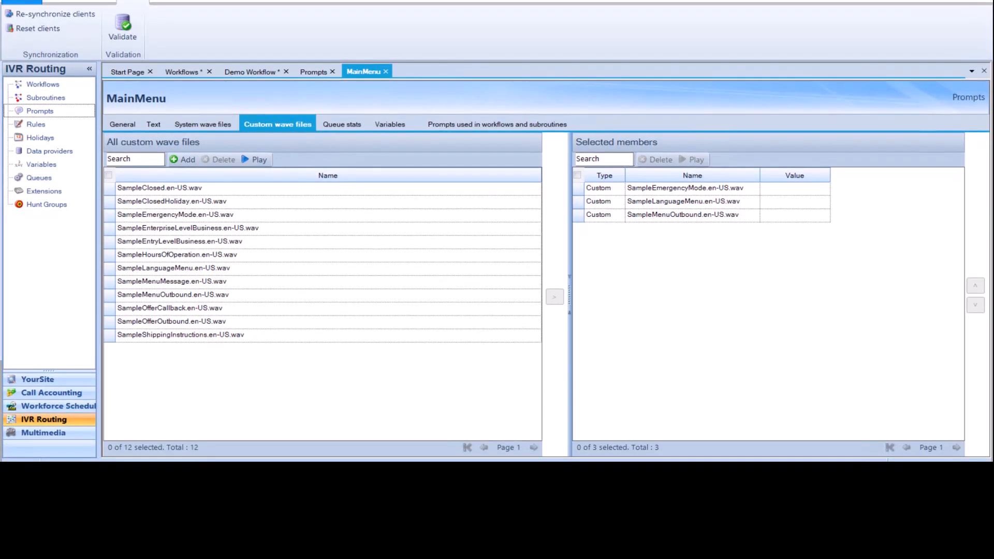
- Assign the existing MainMenu prompt as the Menu activity's Instructions prompt in Demo Workflow
{"action": "left_click", "coordinate": [236, 71]}
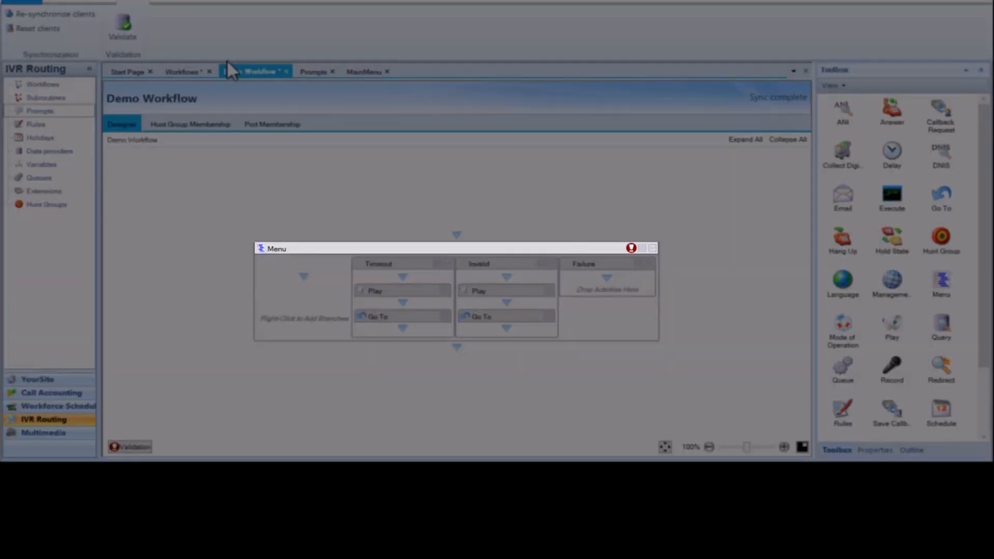
{"action": "right_click", "coordinate": [431, 247]}
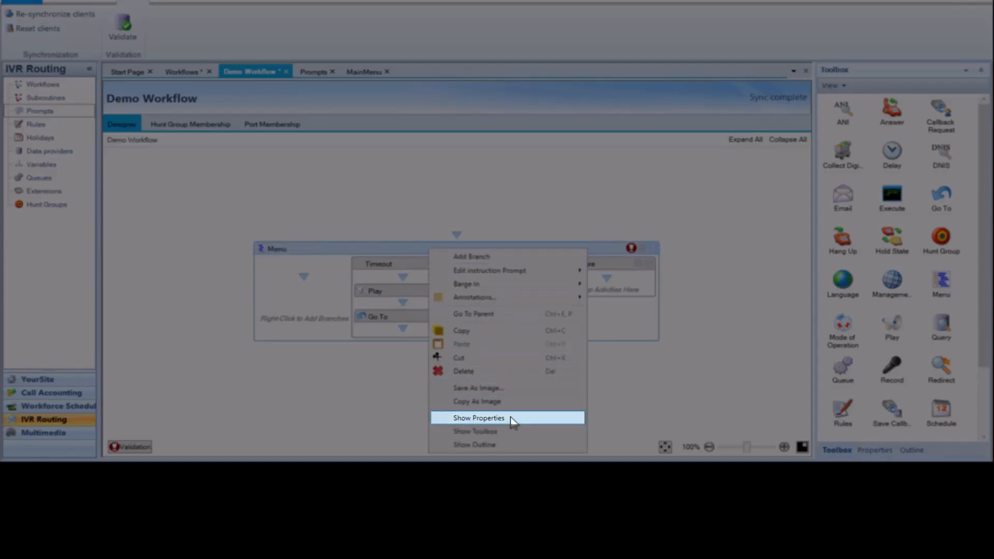
{"action": "left_click", "coordinate": [478, 418]}
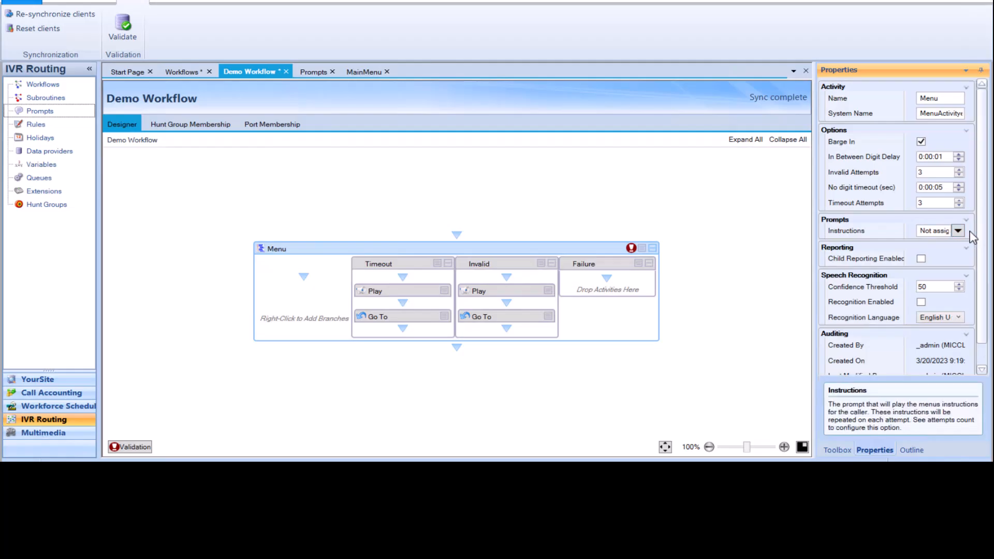
{"action": "left_click", "coordinate": [958, 231]}
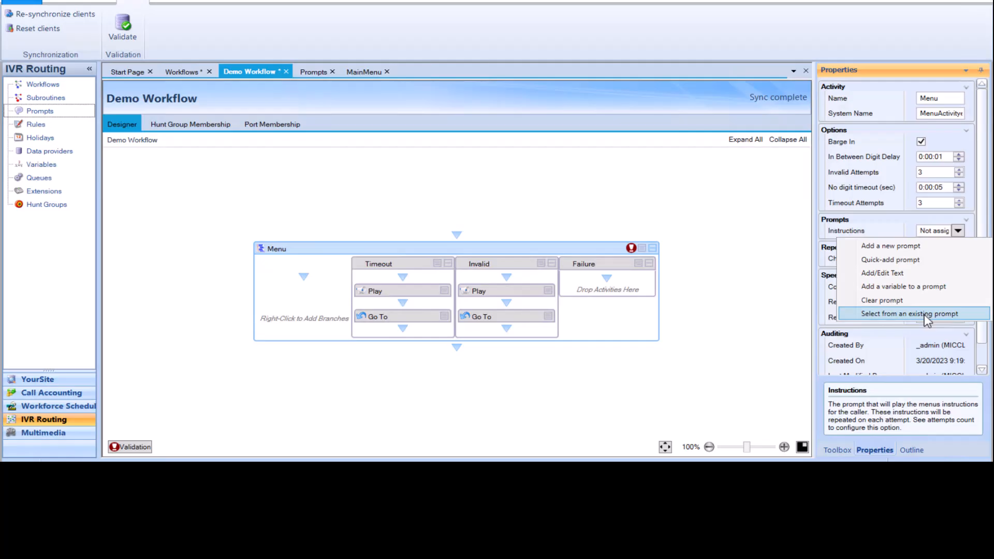
{"action": "left_click", "coordinate": [924, 315]}
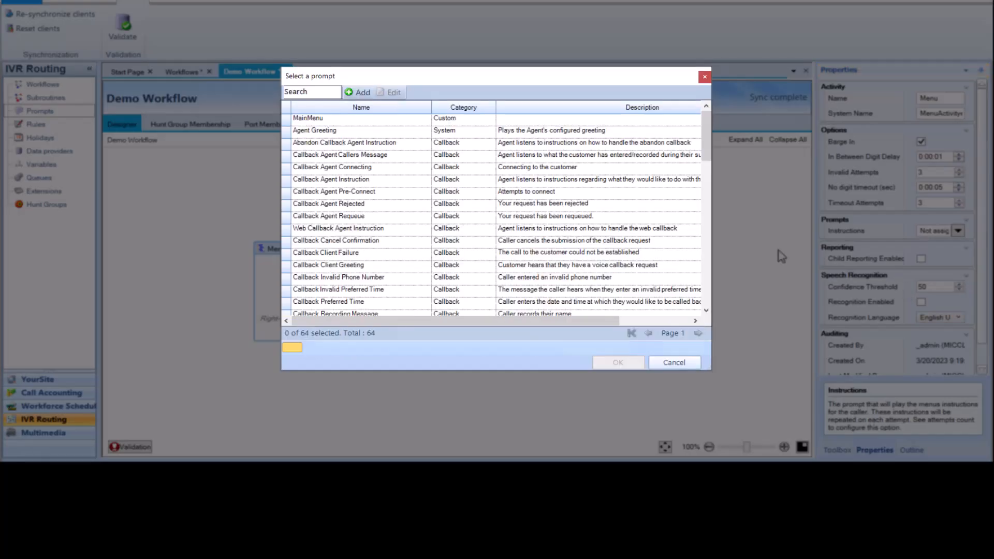
{"action": "left_click", "coordinate": [422, 120]}
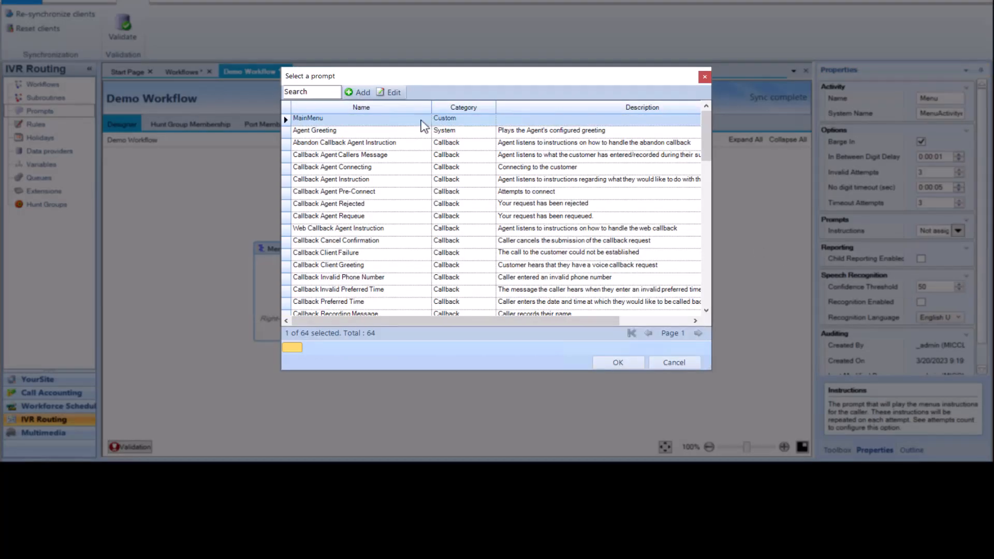
{"action": "double_click", "coordinate": [421, 122]}
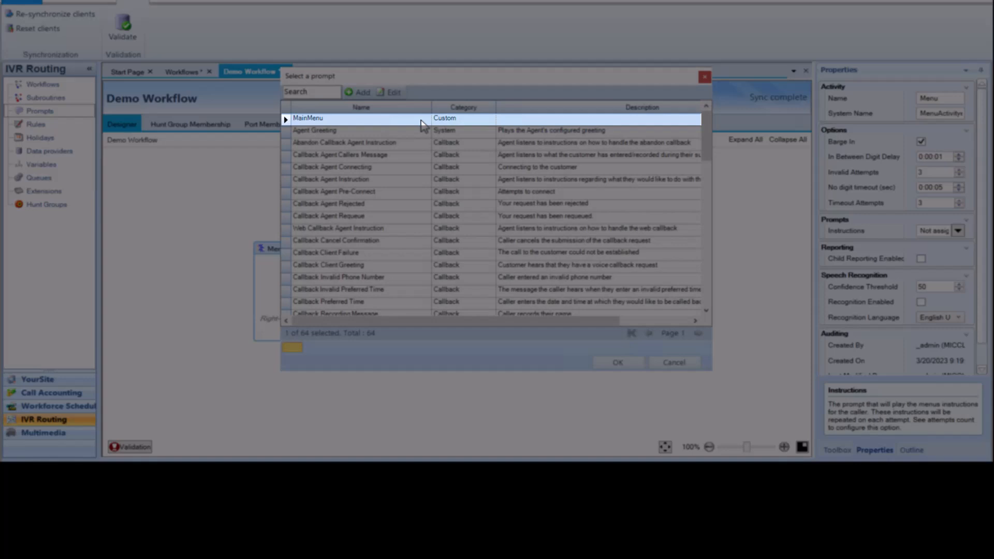
{"action": "left_click", "coordinate": [618, 362]}
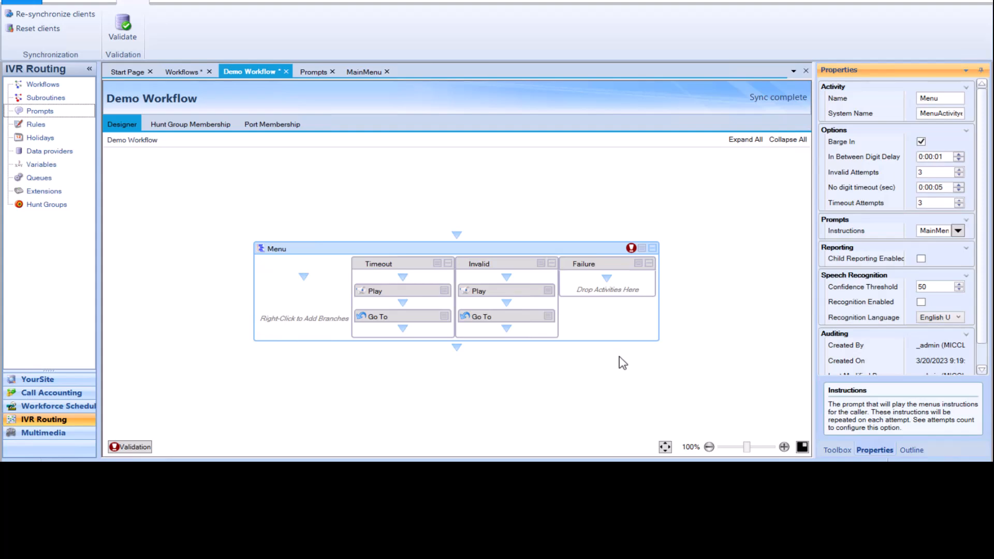
{"action": "key", "text": "alt+Tab"}
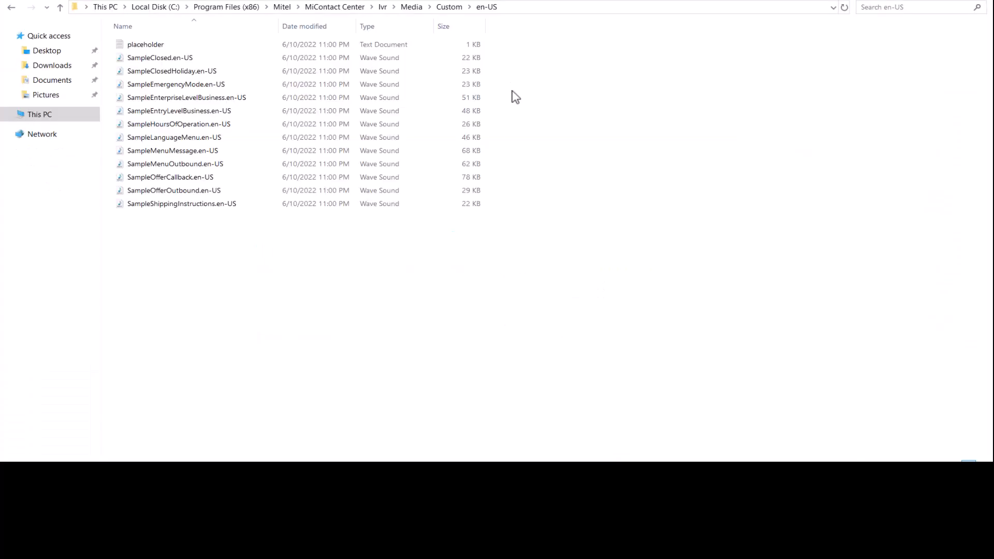
{"action": "key", "text": "alt+Tab"}
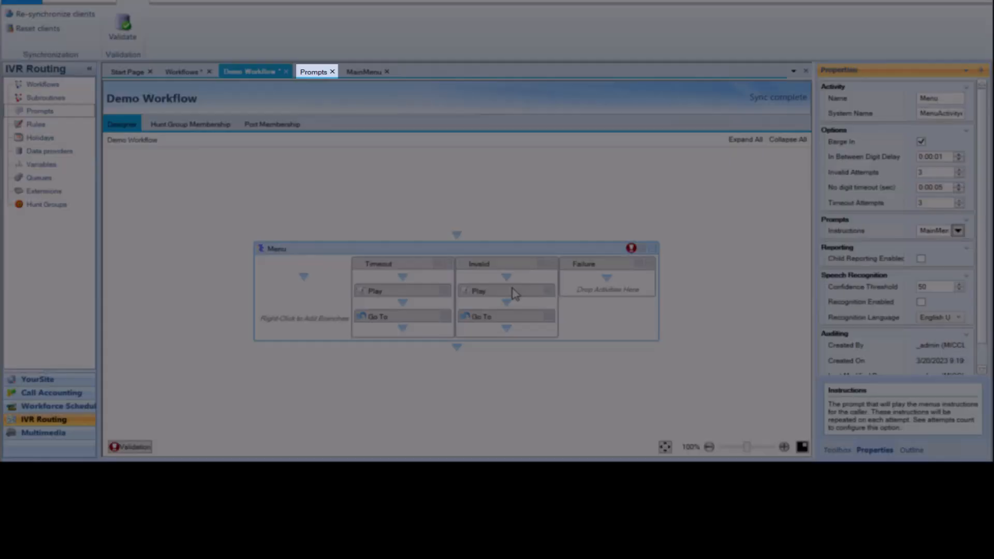
{"action": "left_click", "coordinate": [315, 72]}
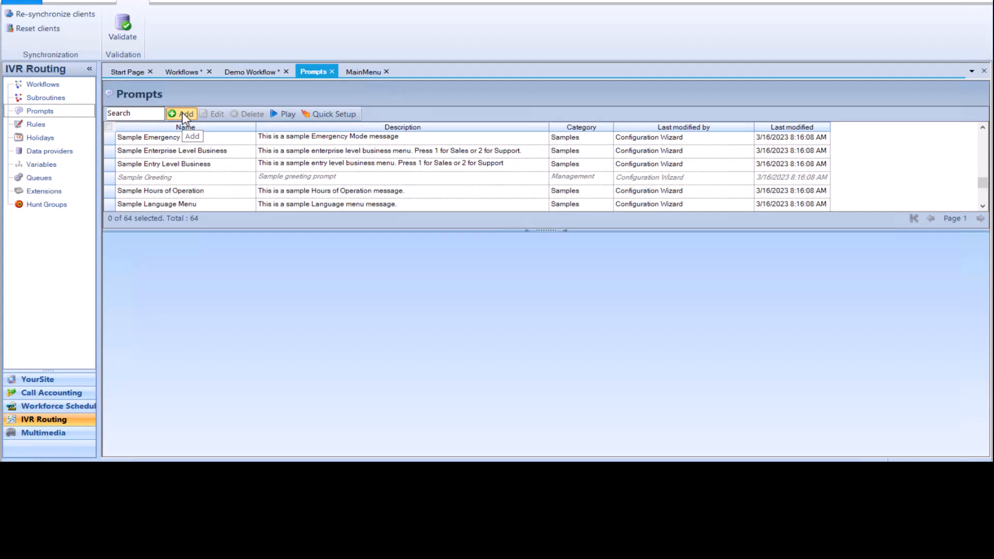
{"action": "left_click", "coordinate": [183, 113]}
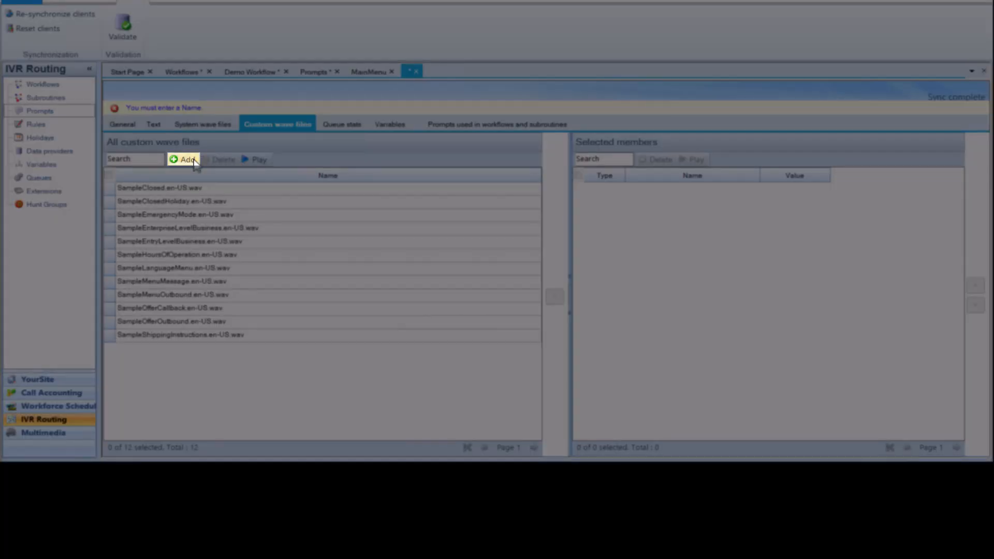
{"action": "left_click", "coordinate": [193, 160]}
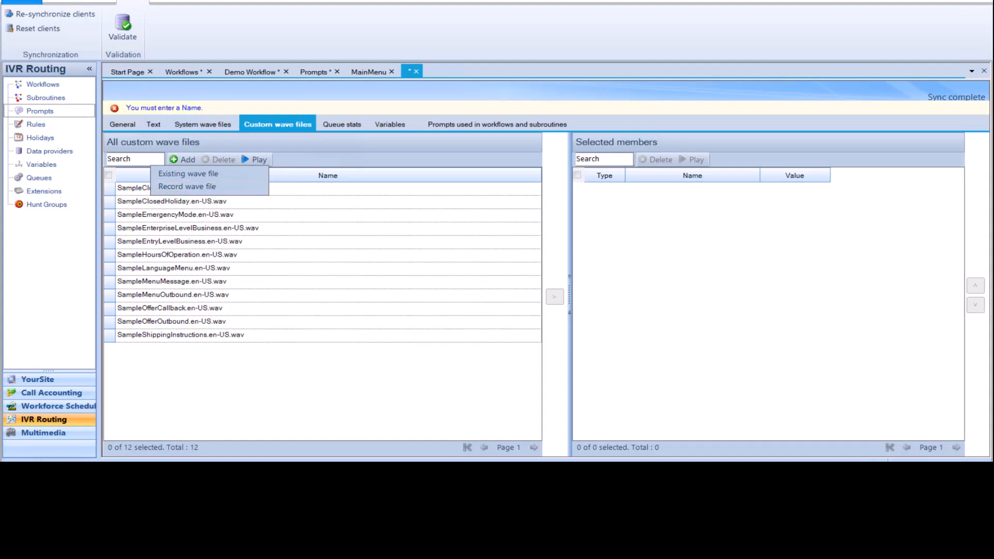
{"action": "left_click", "coordinate": [416, 71]}
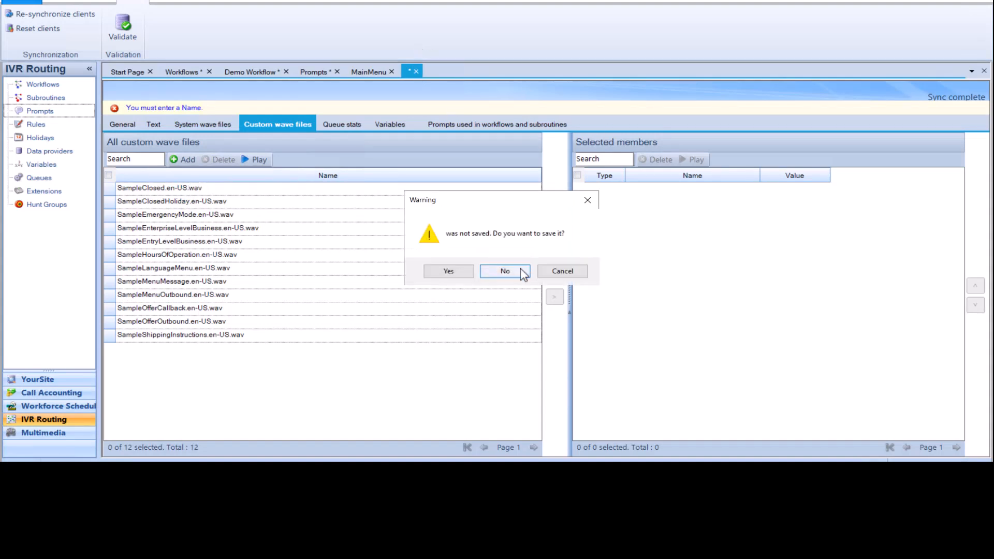
{"action": "left_click", "coordinate": [518, 272]}
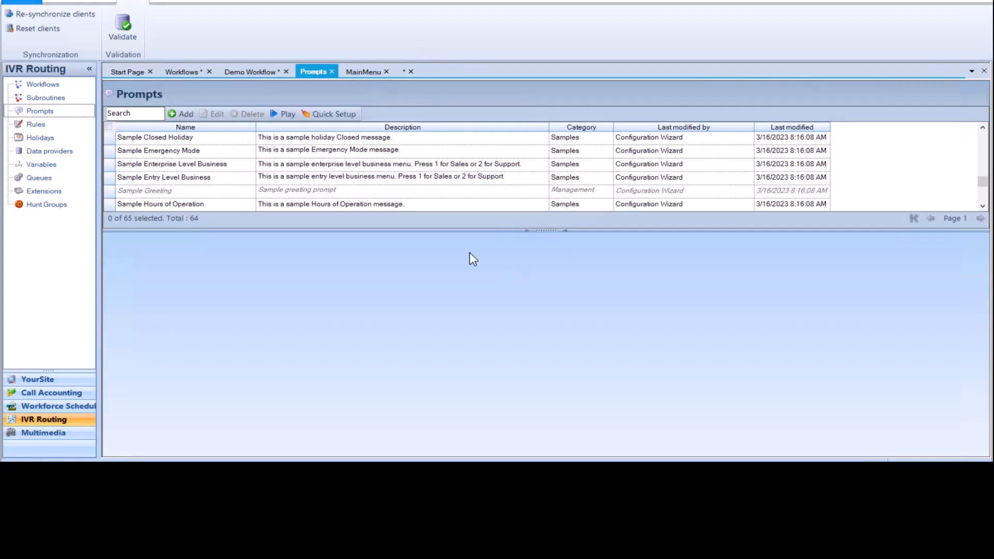
- Replace the Menu activity in Demo Workflow with a Record activity
{"action": "left_click", "coordinate": [263, 71]}
{"action": "key", "text": "Delete"}
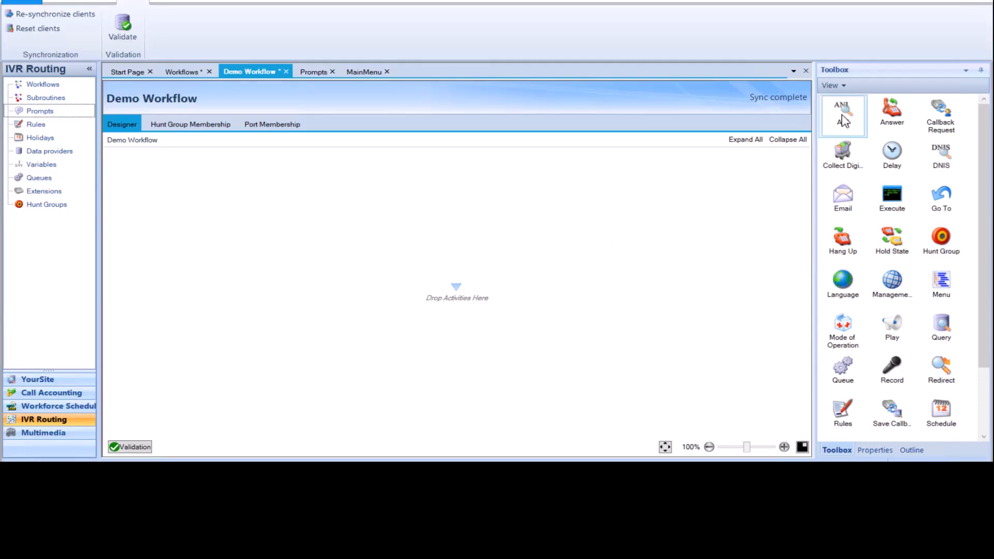
{"action": "left_click_drag", "start_coordinate": [842, 120], "coordinate": [538, 280]}
{"action": "key", "text": "Delete"}
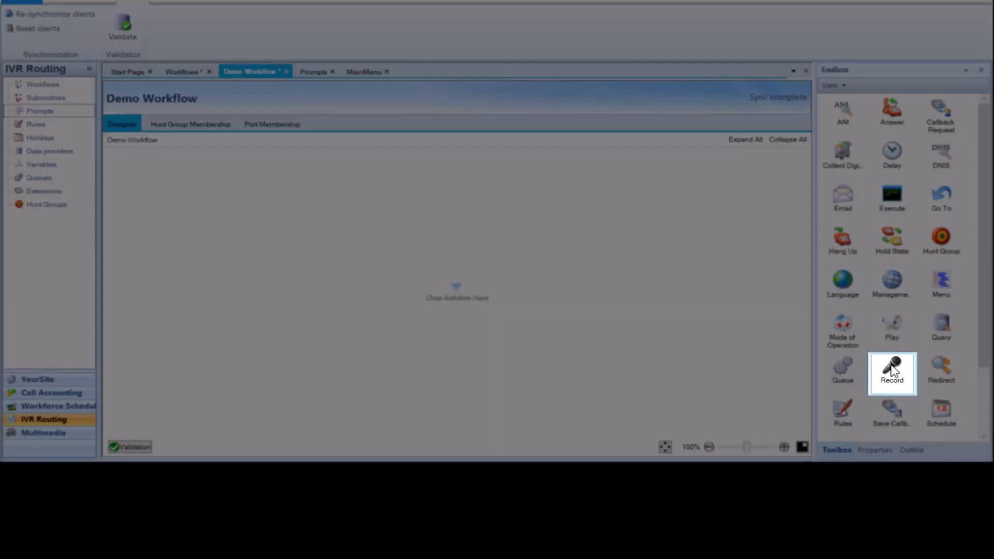
{"action": "left_click_drag", "start_coordinate": [893, 368], "coordinate": [462, 289]}
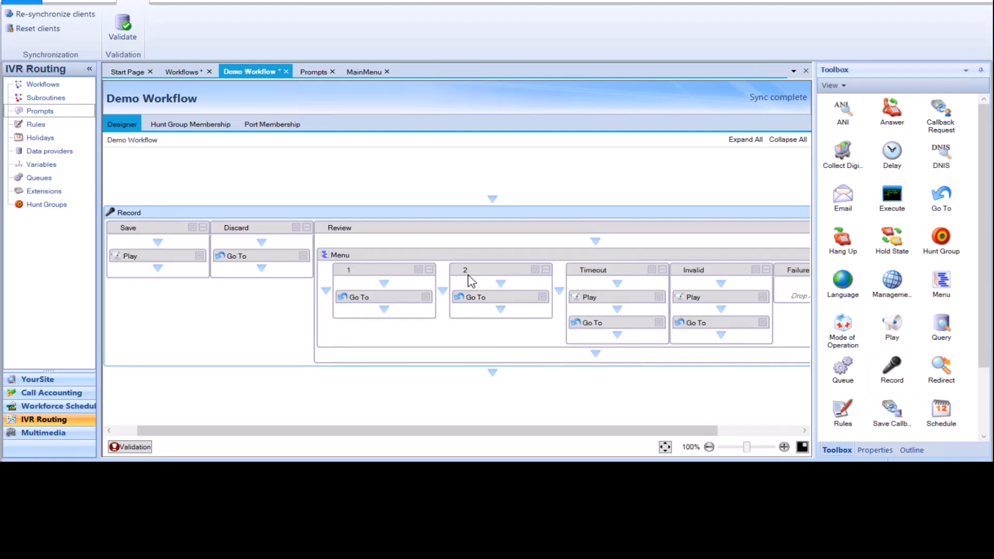
{"action": "right_click", "coordinate": [423, 214]}
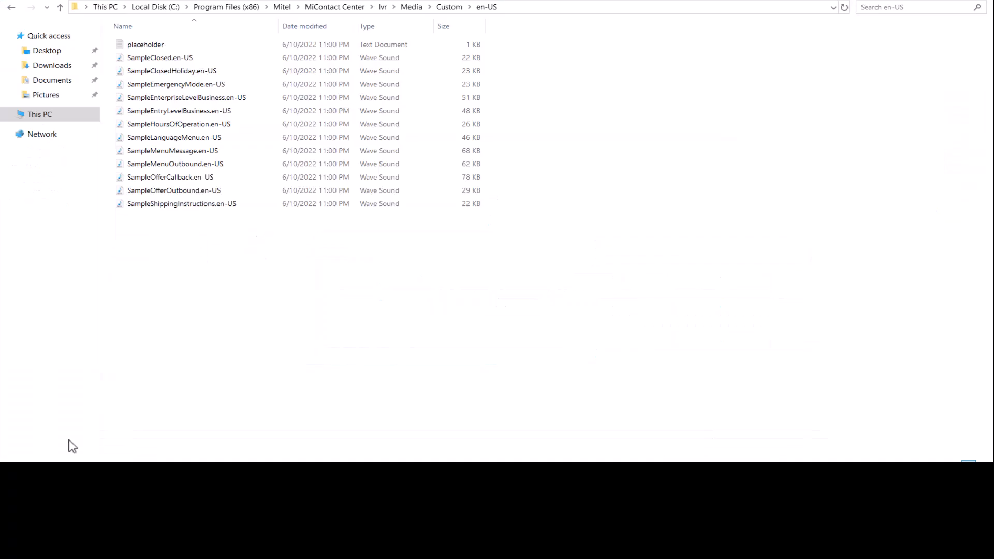
- In File Explorer, browse the Recording en-US and Custom en-US media folders
{"action": "left_click", "coordinate": [411, 7]}
{"action": "double_click", "coordinate": [145, 58]}
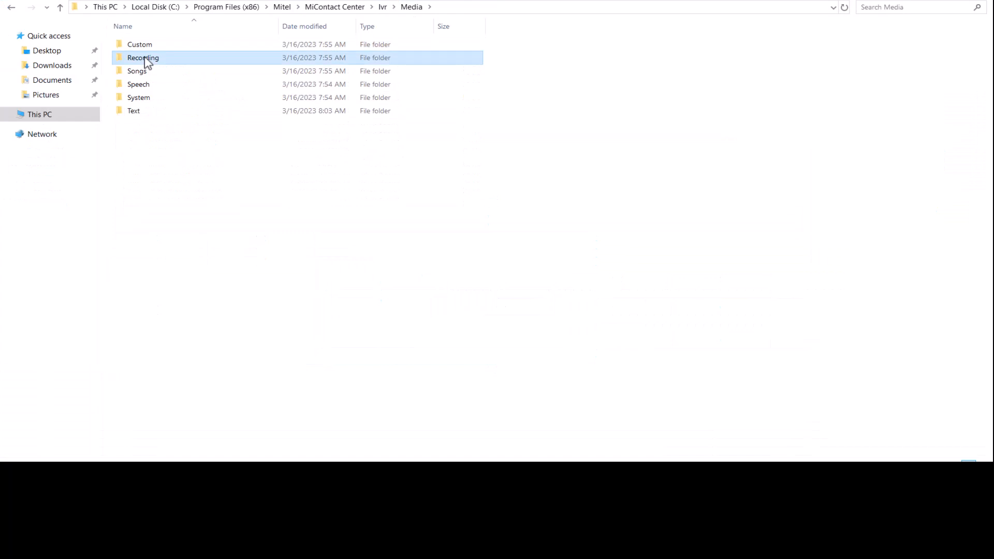
{"action": "double_click", "coordinate": [216, 83]}
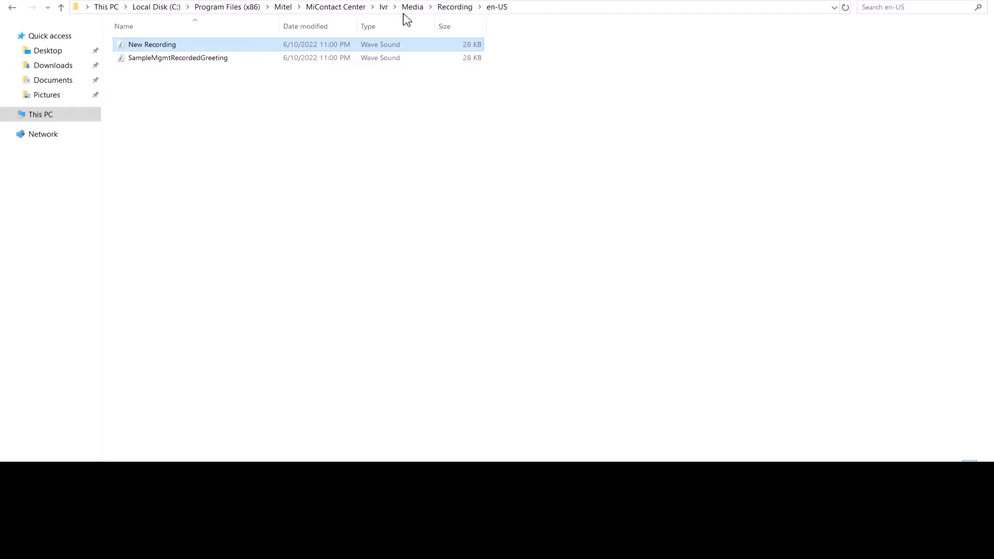
{"action": "left_click", "coordinate": [407, 9]}
{"action": "double_click", "coordinate": [191, 45]}
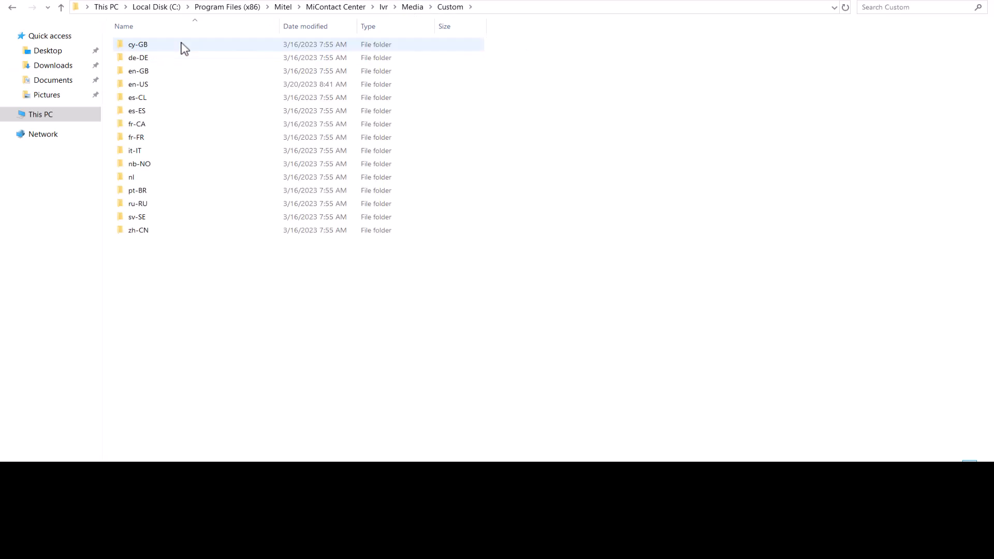
{"action": "left_click", "coordinate": [183, 85]}
{"action": "double_click", "coordinate": [183, 86]}
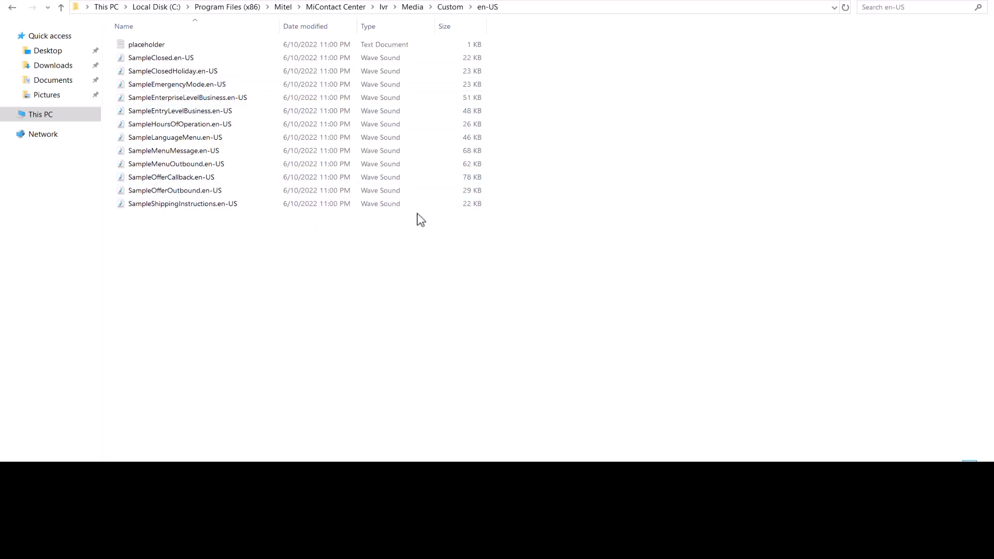
- Paste the copied recording file into the Custom en-US media folder
{"action": "key", "text": "ctrl+v"}
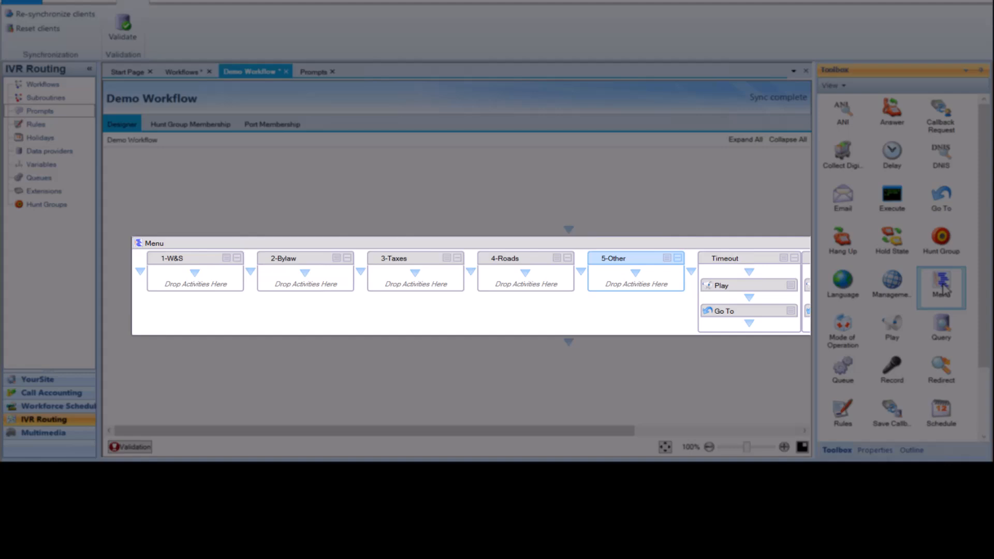
- Add a new Menu activity above the existing menu in Demo Workflow and give it branches 1 and 2
{"action": "left_click_drag", "start_coordinate": [944, 291], "coordinate": [557, 230]}
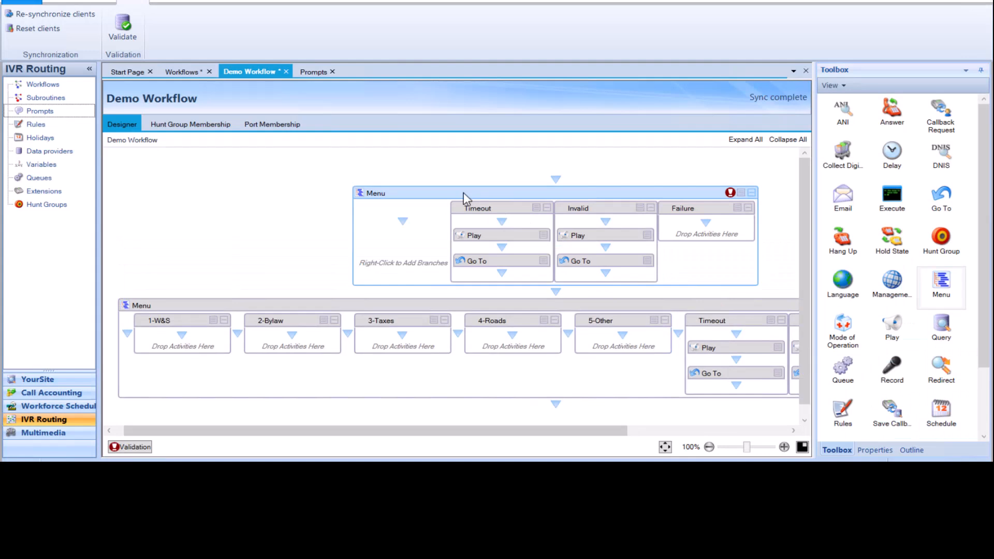
{"action": "right_click", "coordinate": [464, 193]}
{"action": "left_click", "coordinate": [496, 201]}
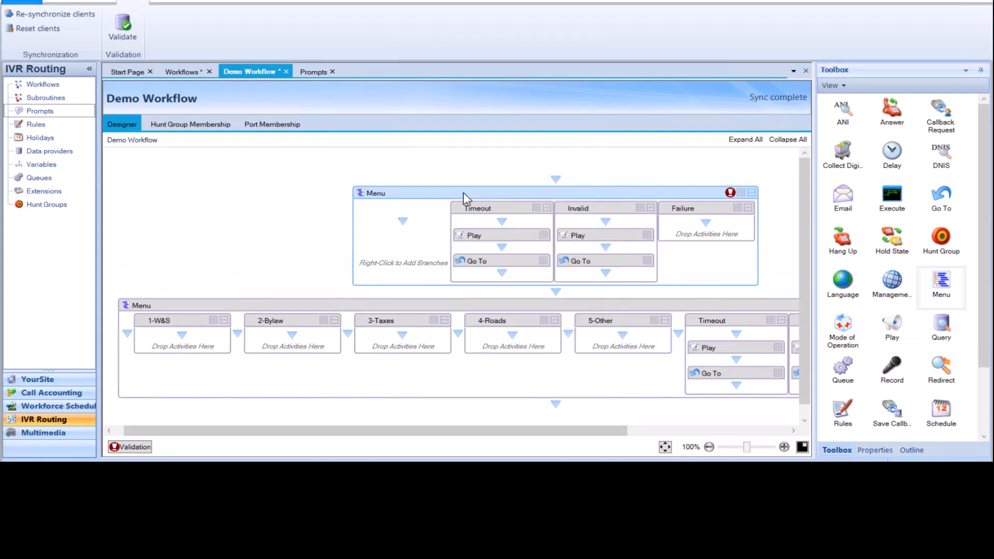
{"action": "right_click", "coordinate": [464, 194]}
{"action": "left_click", "coordinate": [497, 200]}
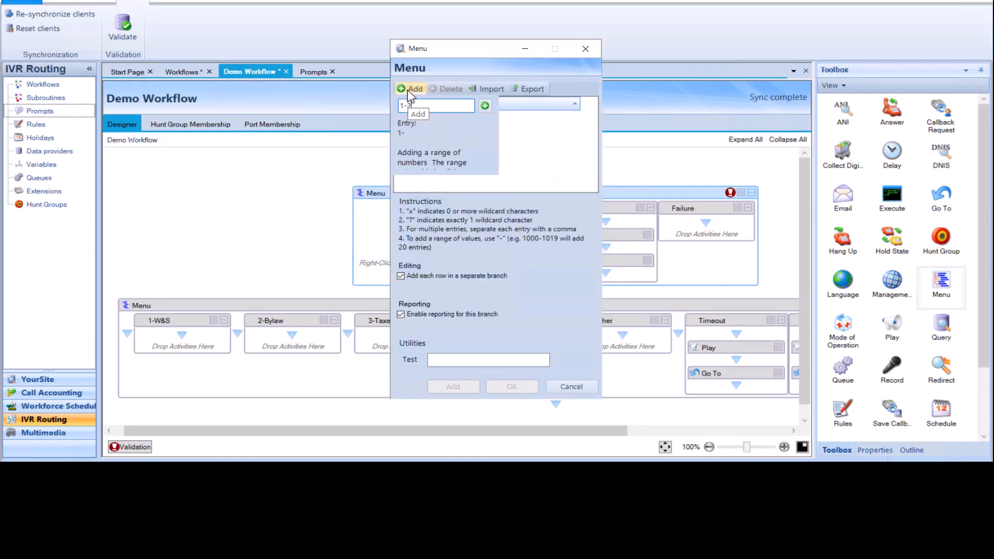
{"action": "type", "text": "1,2"}
{"action": "key", "text": "Return"}
{"action": "left_click", "coordinate": [519, 385]}
- Rename the new menu's branches to 1-ENG and 2-FR
{"action": "left_click", "coordinate": [323, 209]}
{"action": "type", "text": "-ENG"}
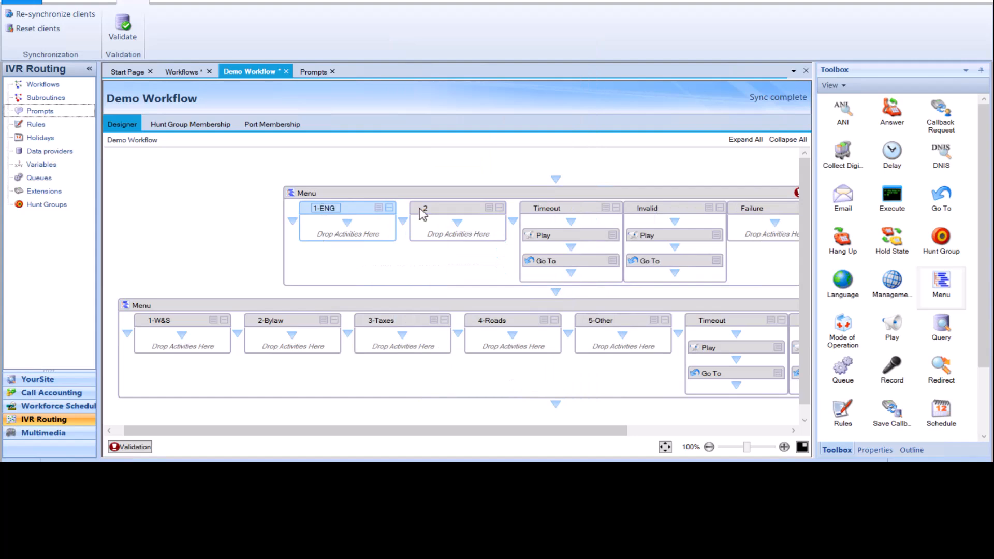
{"action": "left_click", "coordinate": [434, 208]}
{"action": "type", "text": "-FR"}
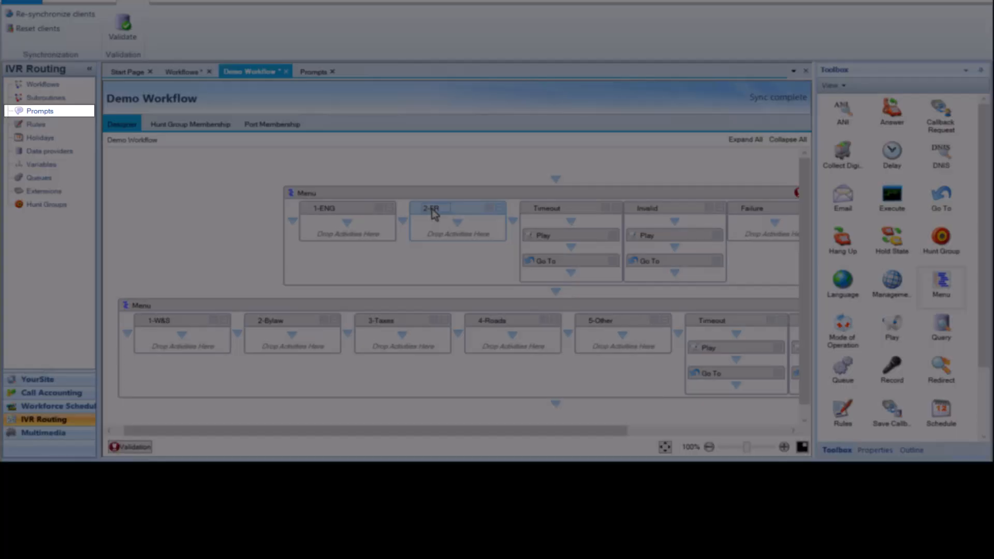
- Create a new prompt named LangSelect containing the New Recording.wav custom wave file and save it
{"action": "left_click", "coordinate": [40, 111]}
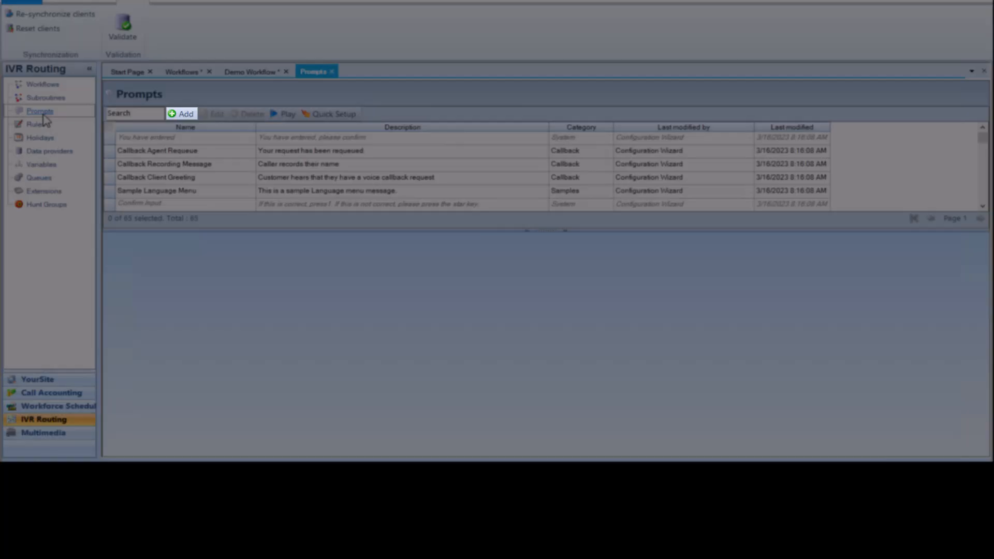
{"action": "left_click", "coordinate": [182, 114]}
{"action": "type", "text": "LangSelect"}
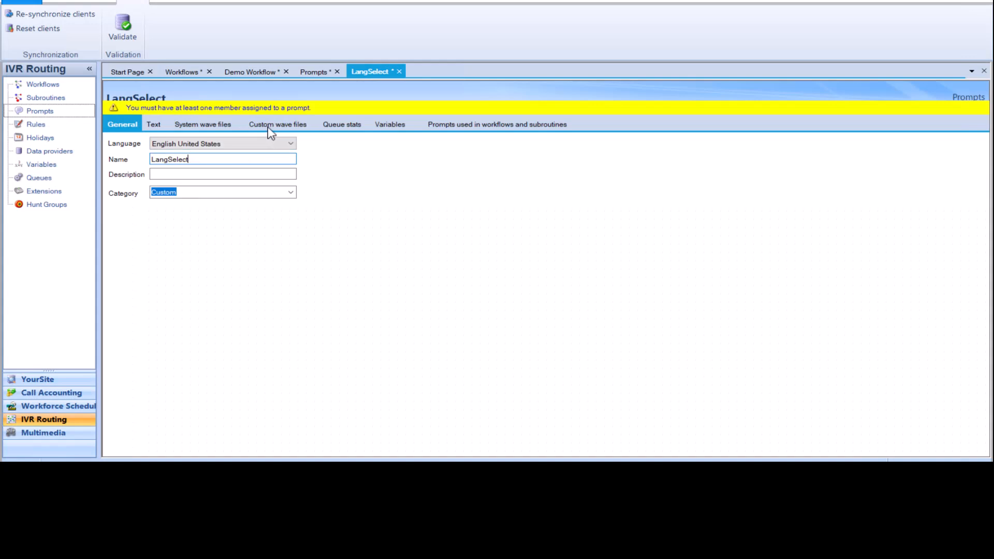
{"action": "left_click", "coordinate": [270, 125]}
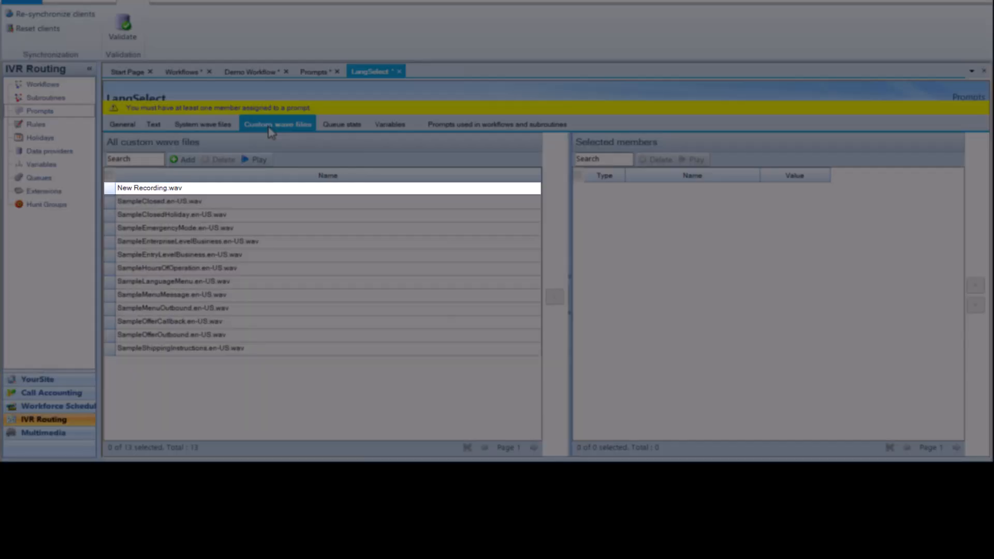
{"action": "double_click", "coordinate": [203, 188]}
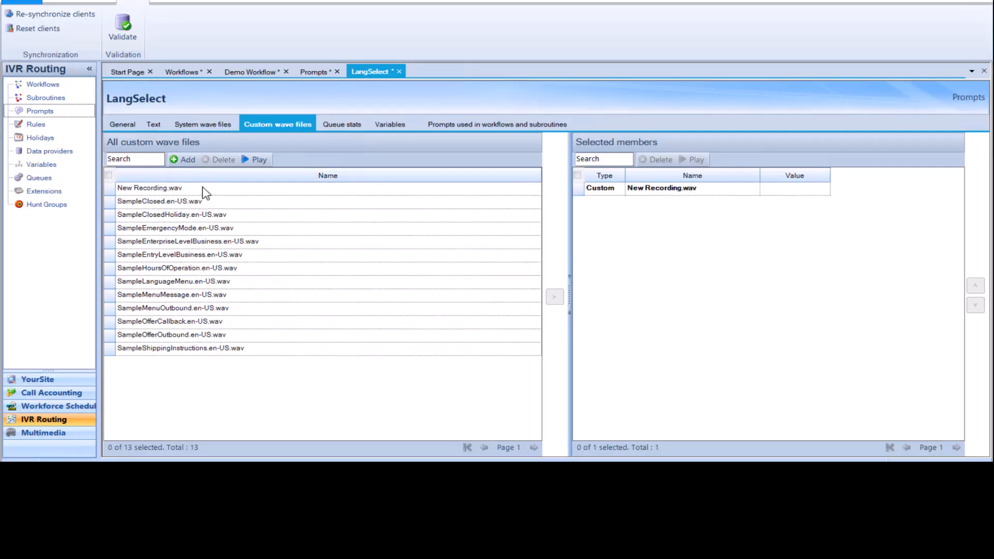
{"action": "key", "text": "ctrl+s"}
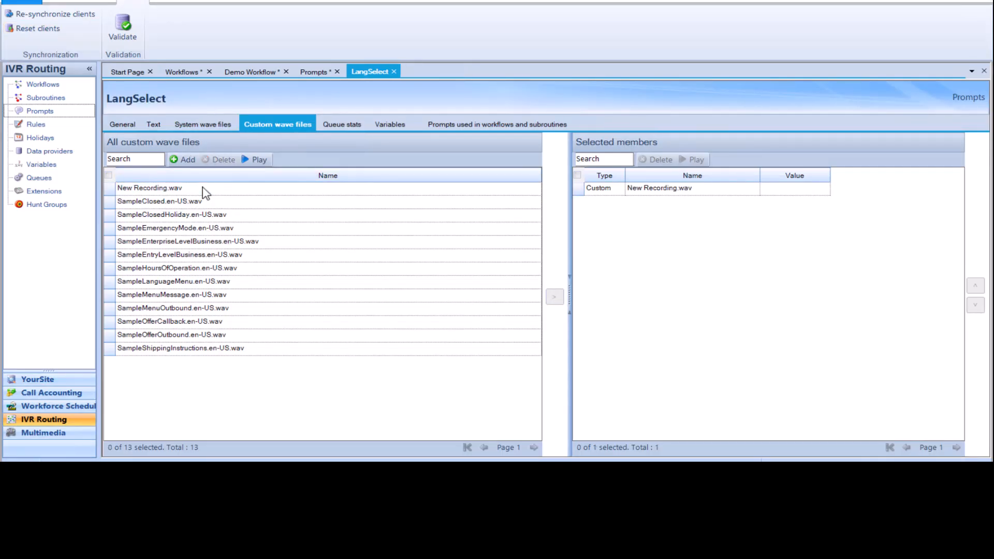
- Assign the LangSelect prompt as the new Menu activity's Instructions prompt in Demo Workflow
{"action": "left_click", "coordinate": [243, 72]}
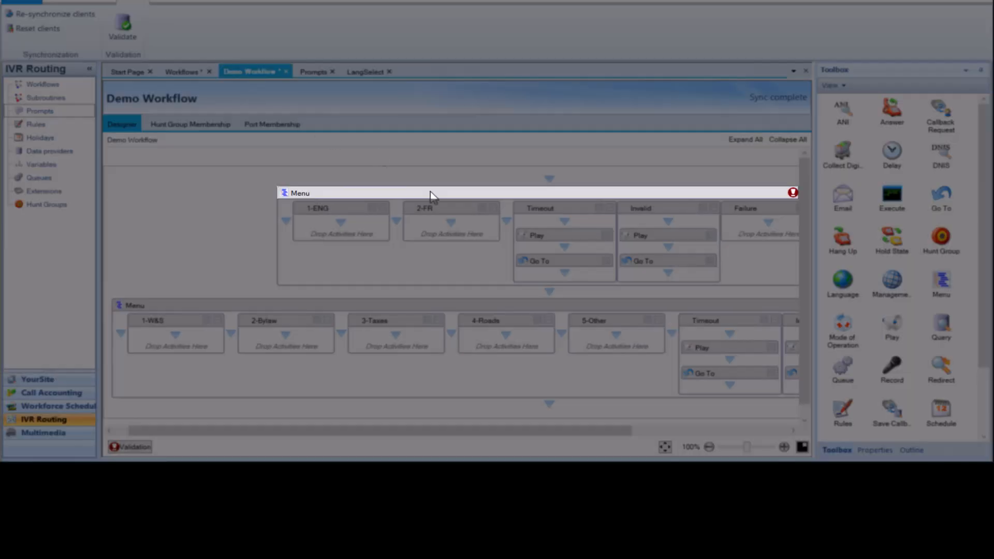
{"action": "right_click", "coordinate": [431, 195]}
{"action": "left_click", "coordinate": [482, 362]}
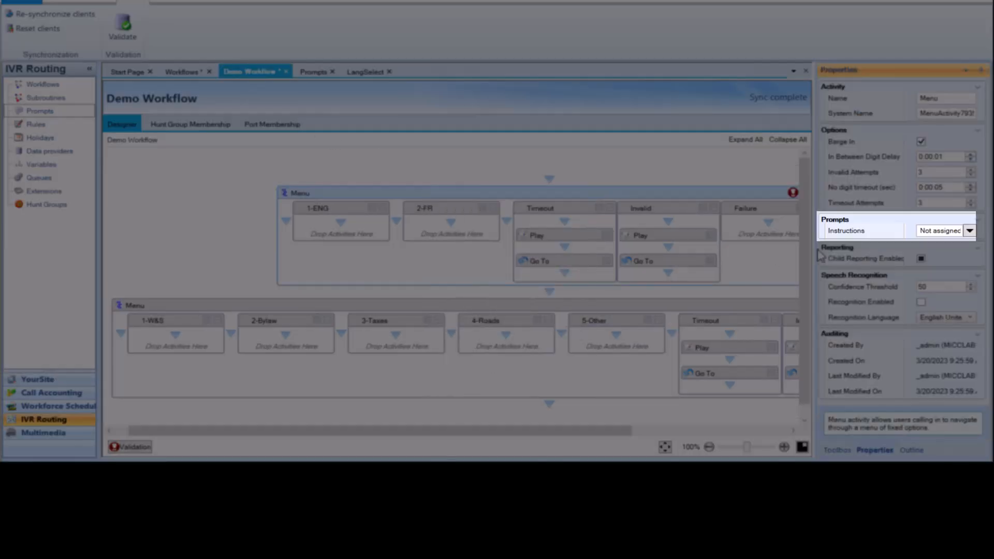
{"action": "left_click", "coordinate": [964, 233]}
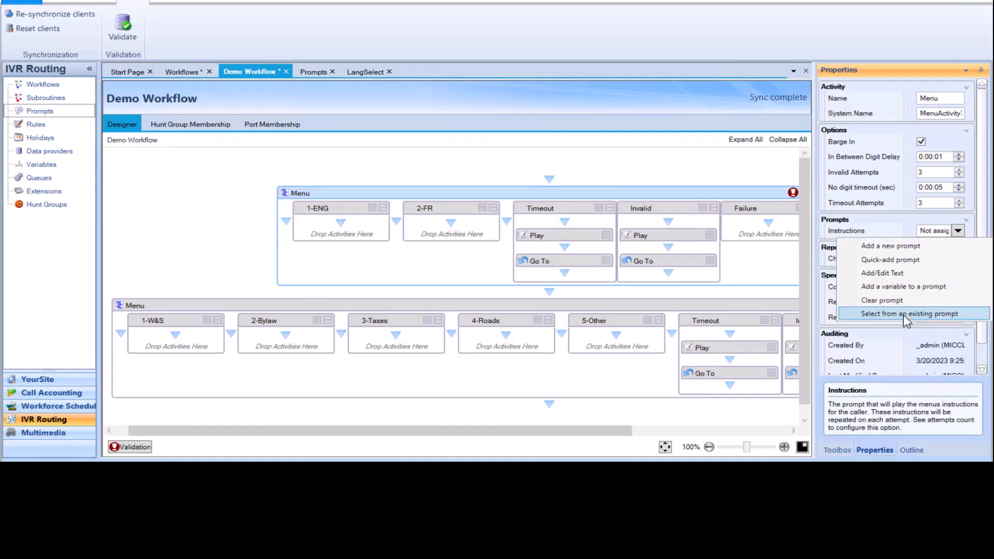
{"action": "left_click", "coordinate": [903, 315]}
{"action": "left_click", "coordinate": [388, 118]}
{"action": "left_click", "coordinate": [613, 363]}
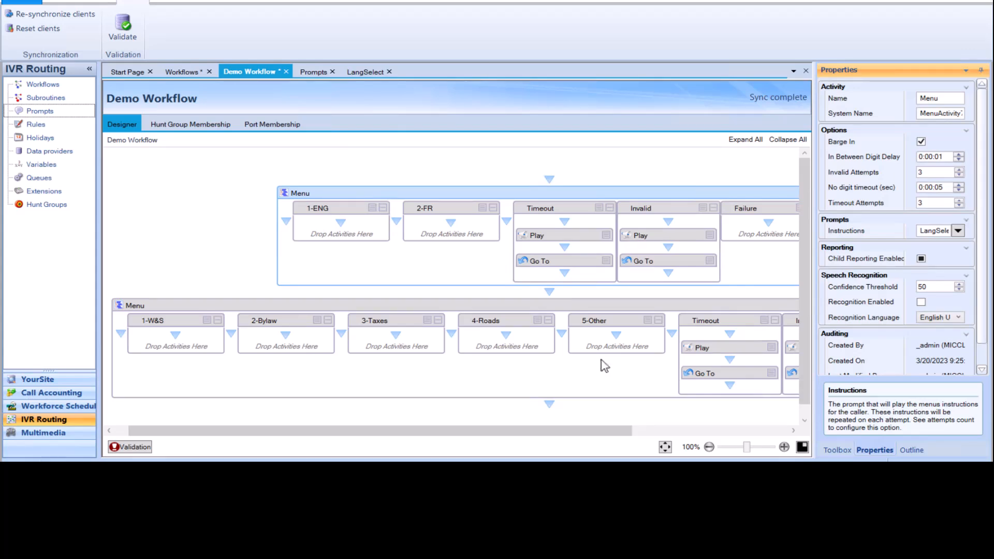
- Create a new prompt named MultiLangMenu and add SampleClosed.en-US.wav as its English member
{"action": "left_click", "coordinate": [491, 304]}
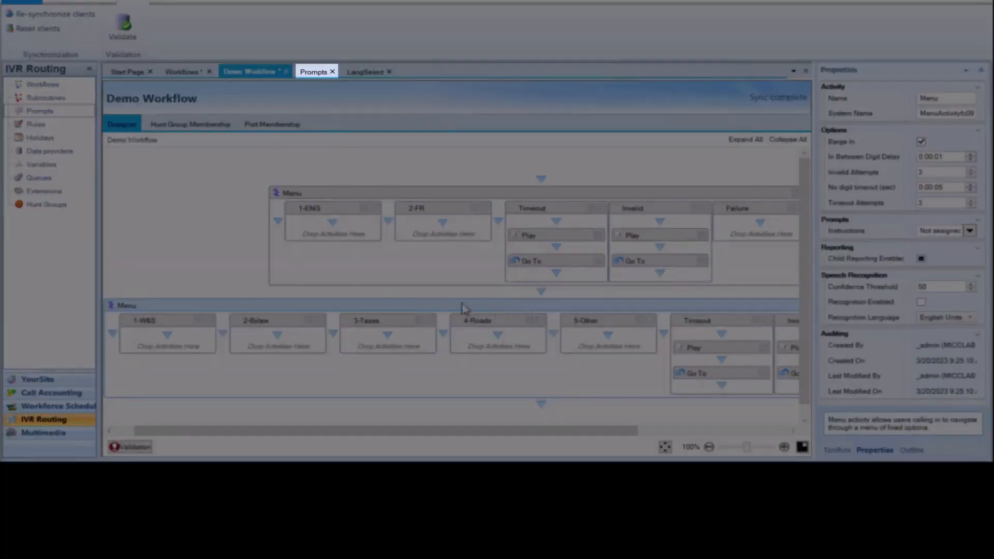
{"action": "left_click", "coordinate": [315, 70]}
{"action": "left_click", "coordinate": [187, 115]}
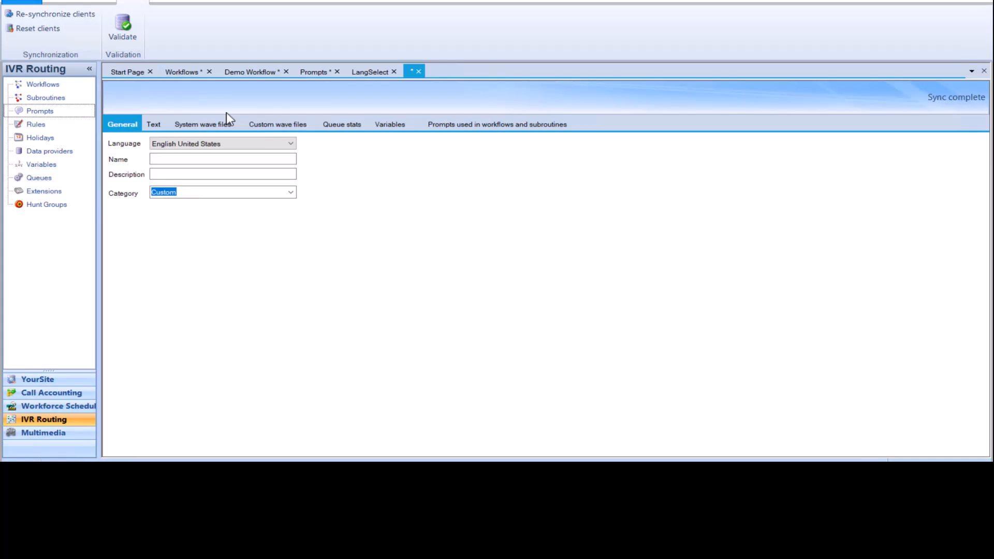
{"action": "left_click", "coordinate": [203, 158]}
{"action": "type", "text": "MultiLangMenu"}
{"action": "left_click", "coordinate": [284, 127]}
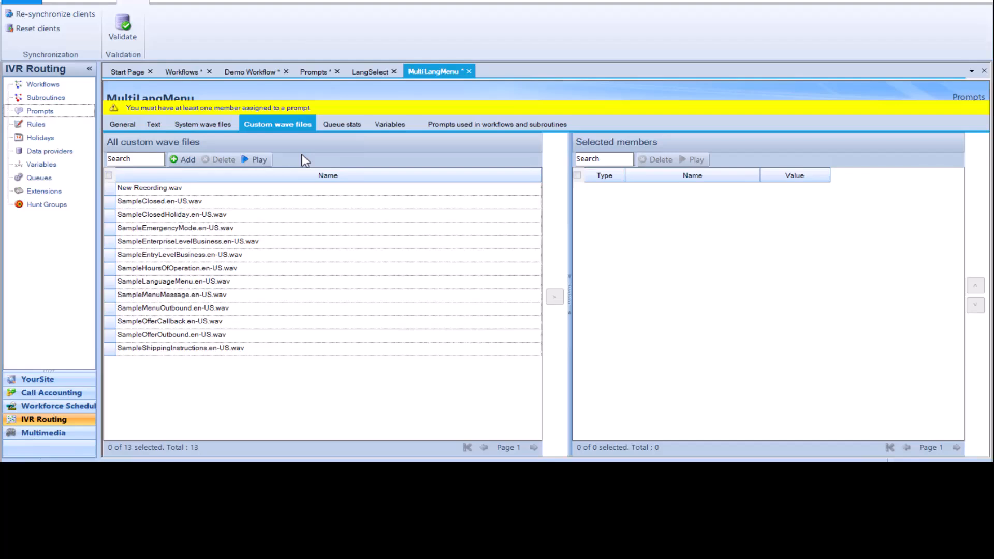
{"action": "double_click", "coordinate": [308, 201]}
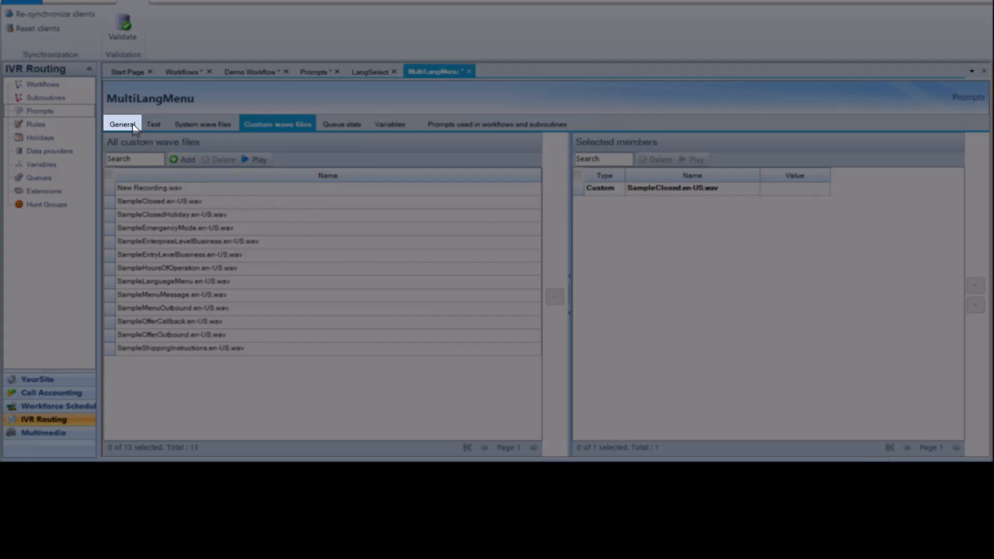
- Switch MultiLangMenu's language to French Canada and add SampleClosedHoliday.fr-CA.wav as its French member
{"action": "left_click", "coordinate": [133, 126]}
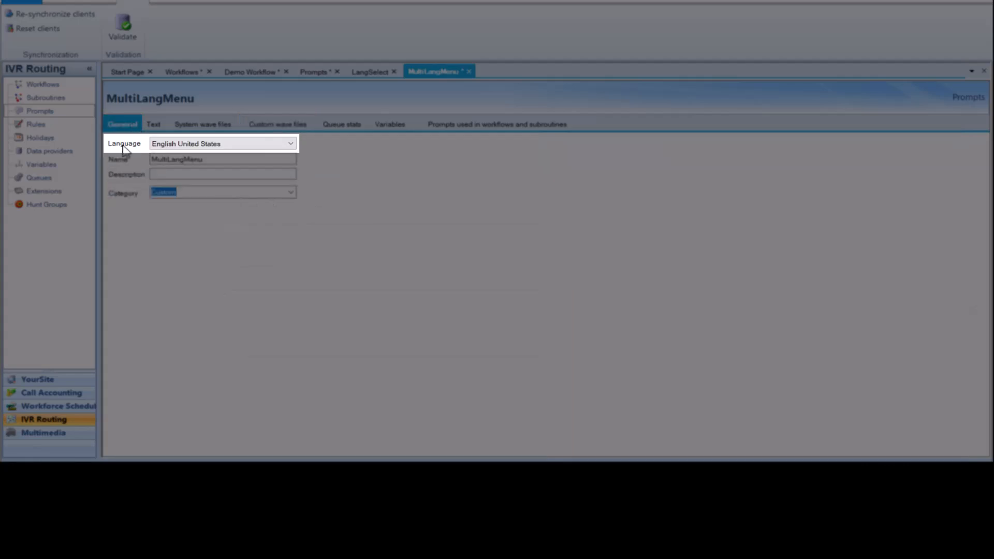
{"action": "left_click", "coordinate": [242, 151]}
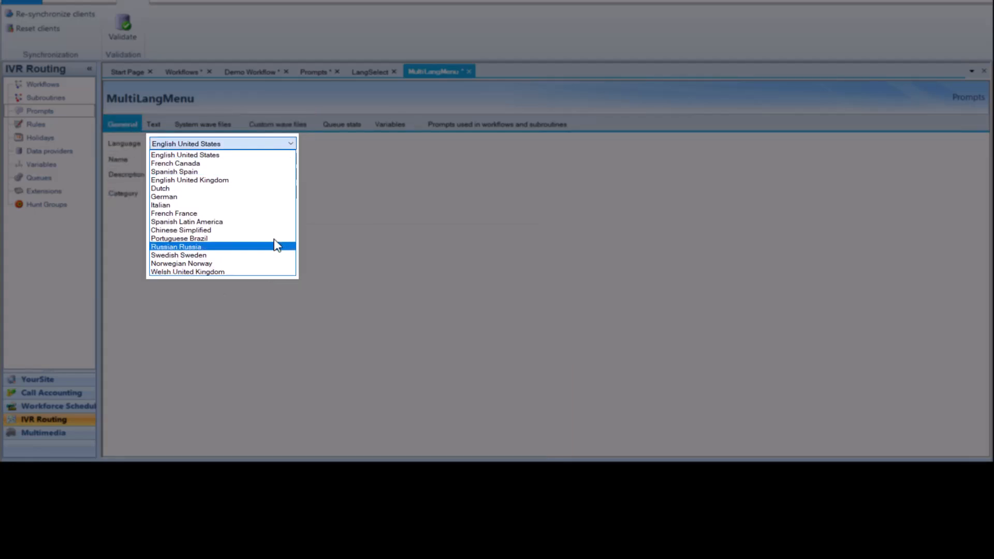
{"action": "left_click", "coordinate": [282, 164]}
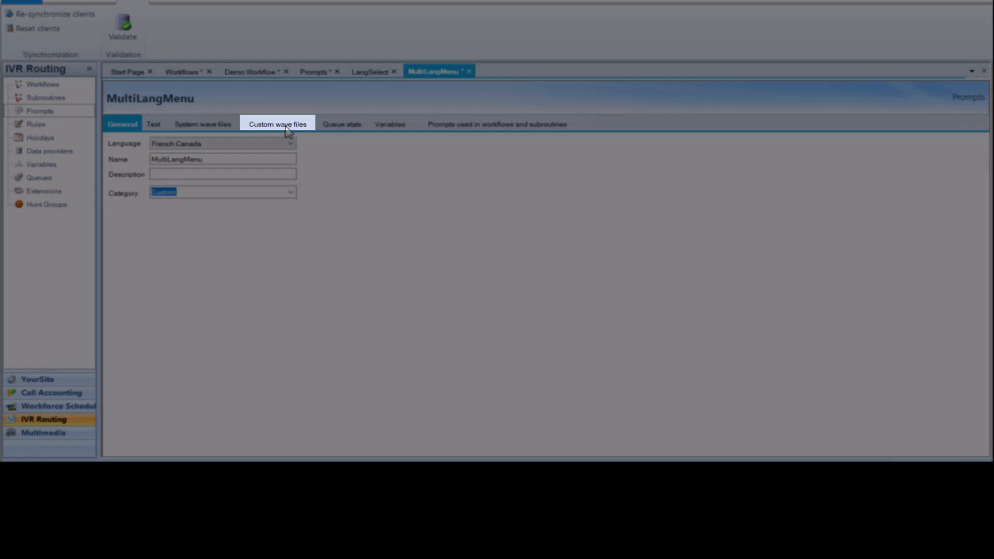
{"action": "left_click", "coordinate": [287, 127]}
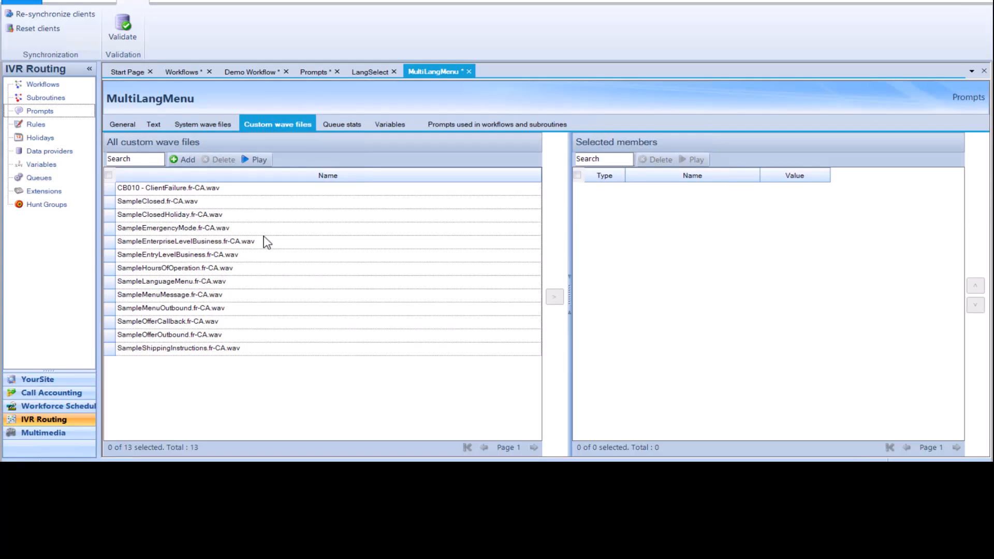
{"action": "double_click", "coordinate": [326, 215]}
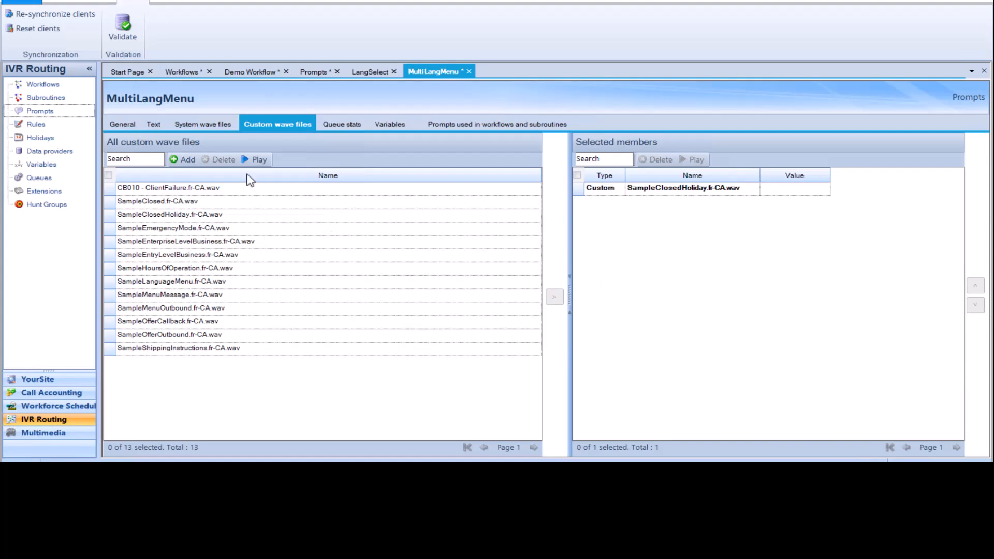
- Switch the prompt between English United States and French Canada to review each language's members
{"action": "left_click", "coordinate": [123, 124]}
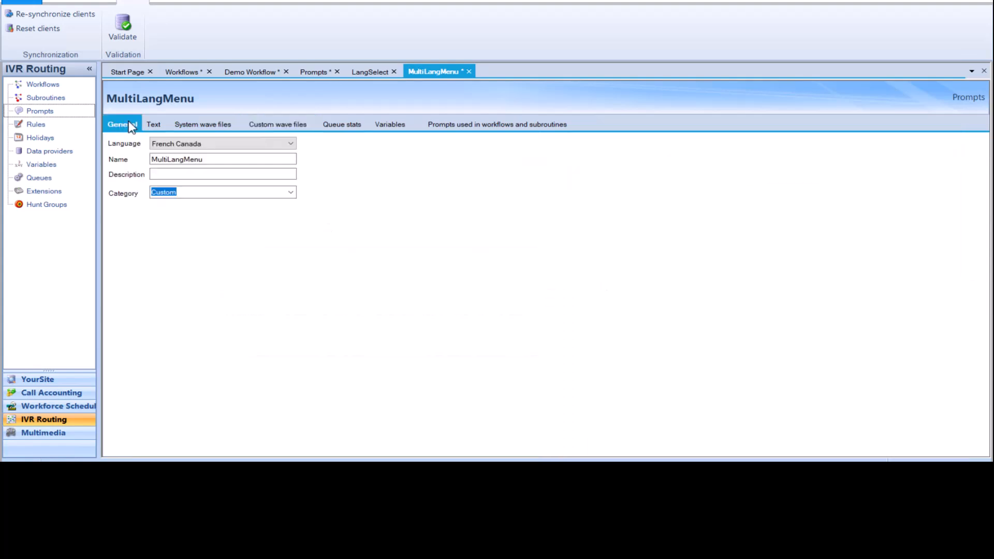
{"action": "left_click", "coordinate": [225, 150]}
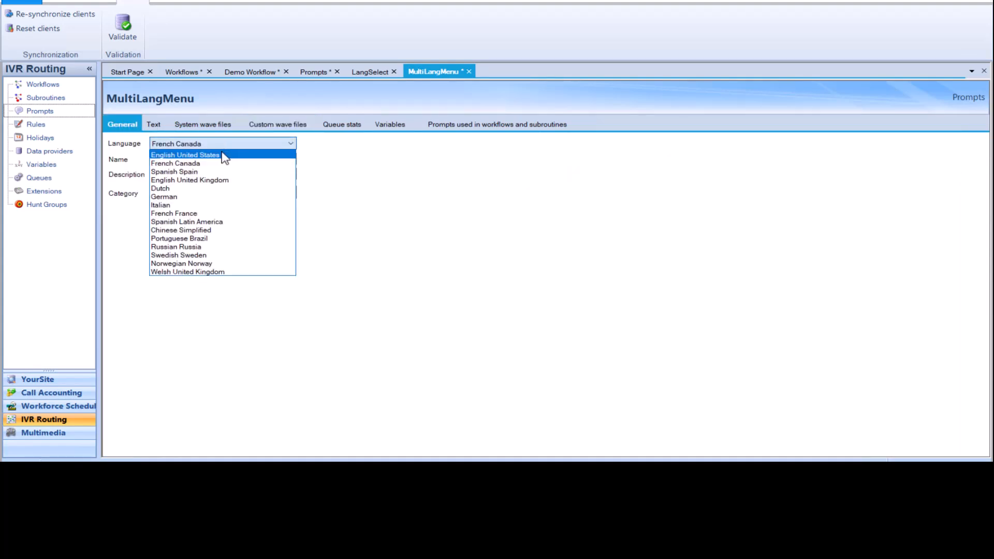
{"action": "left_click", "coordinate": [223, 155]}
{"action": "left_click", "coordinate": [284, 126]}
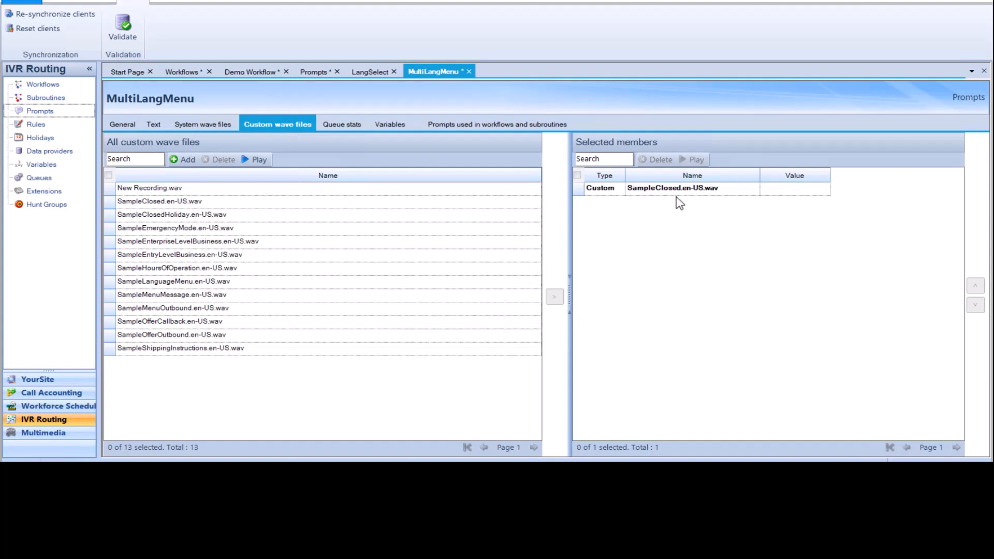
{"action": "left_click", "coordinate": [127, 124]}
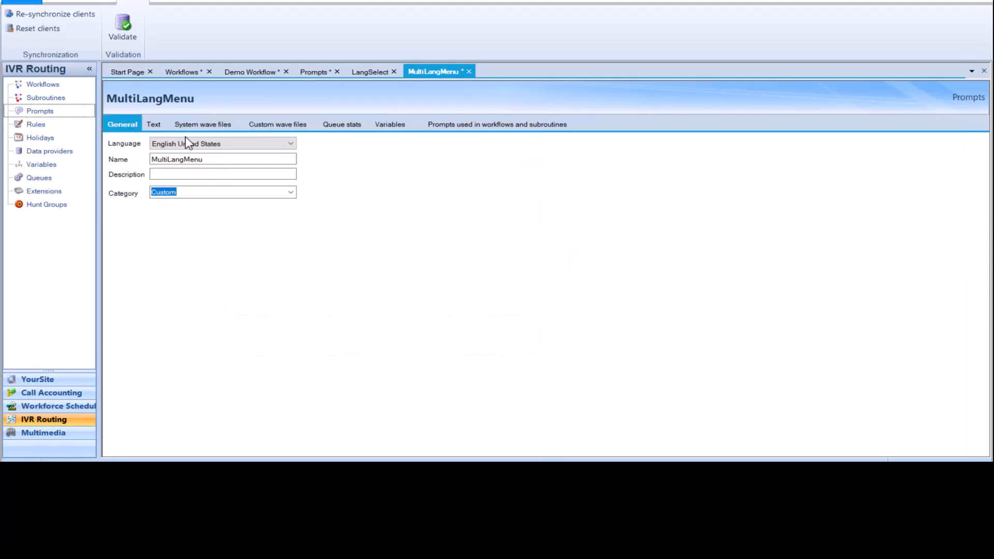
{"action": "left_click", "coordinate": [189, 143]}
{"action": "left_click", "coordinate": [213, 161]}
{"action": "left_click", "coordinate": [278, 124]}
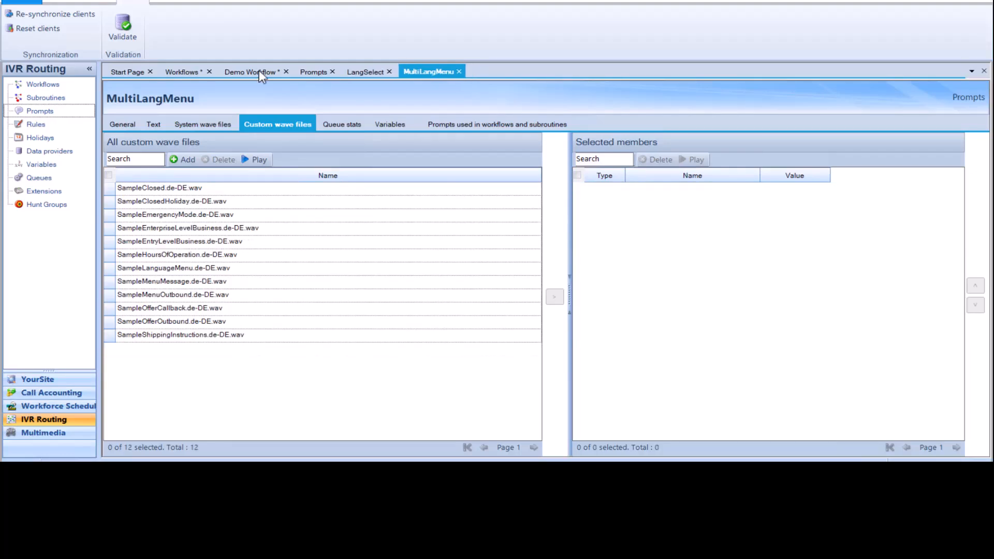
- Assign the MultiLangMenu prompt as the original Menu activity's Instructions prompt in Demo Workflow
{"action": "left_click", "coordinate": [259, 72]}
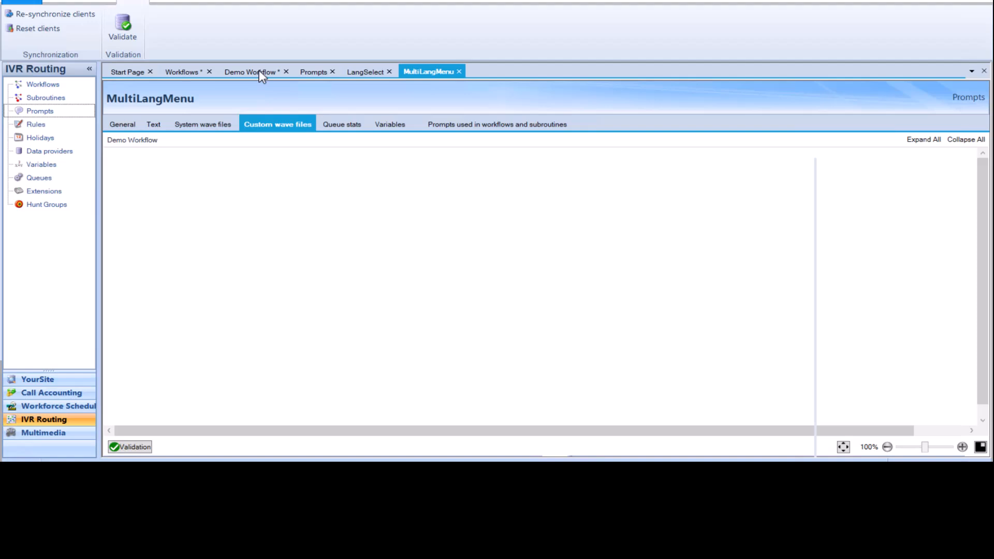
{"action": "right_click", "coordinate": [545, 303]}
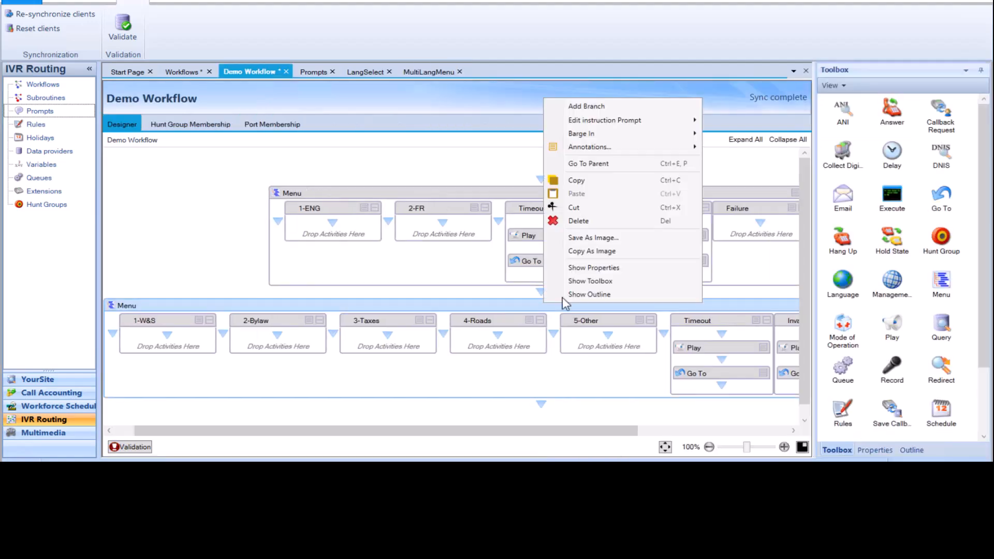
{"action": "left_click", "coordinate": [590, 272]}
{"action": "left_click", "coordinate": [923, 232]}
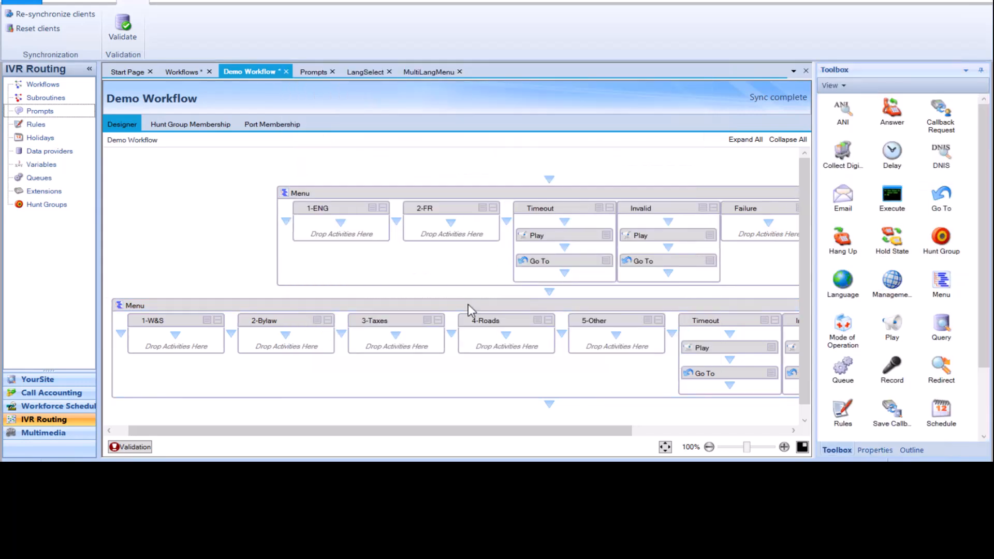
{"action": "left_click", "coordinate": [468, 304]}
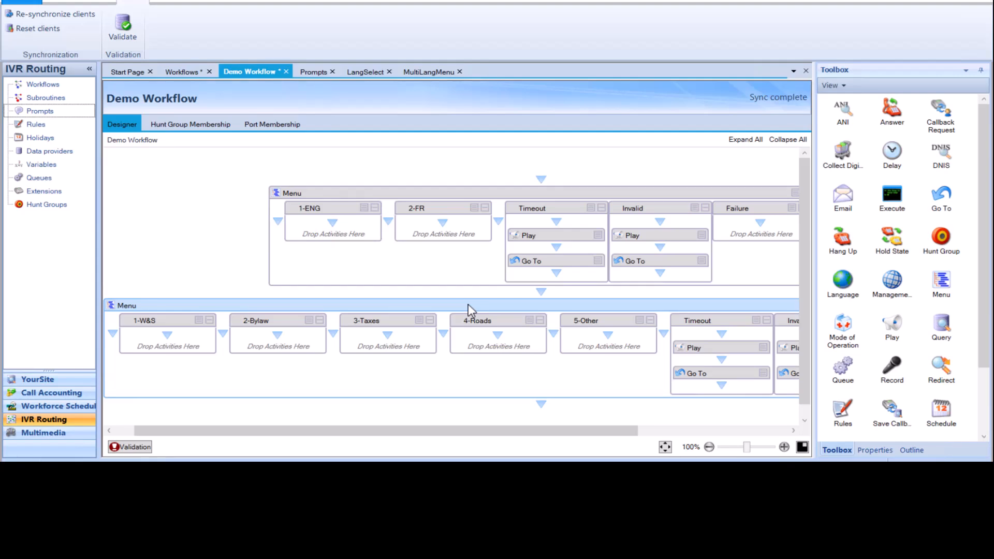
- Add a Language activity to the 2-FR branch and set its language to French Canada
{"action": "left_click", "coordinate": [468, 303]}
{"action": "left_click", "coordinate": [837, 450]}
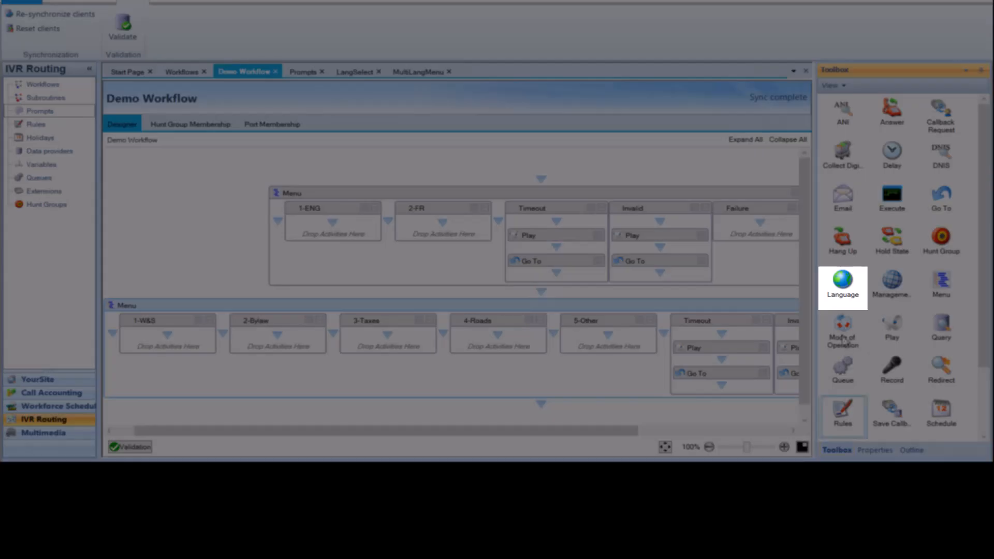
{"action": "left_click_drag", "start_coordinate": [819, 285], "coordinate": [445, 225]}
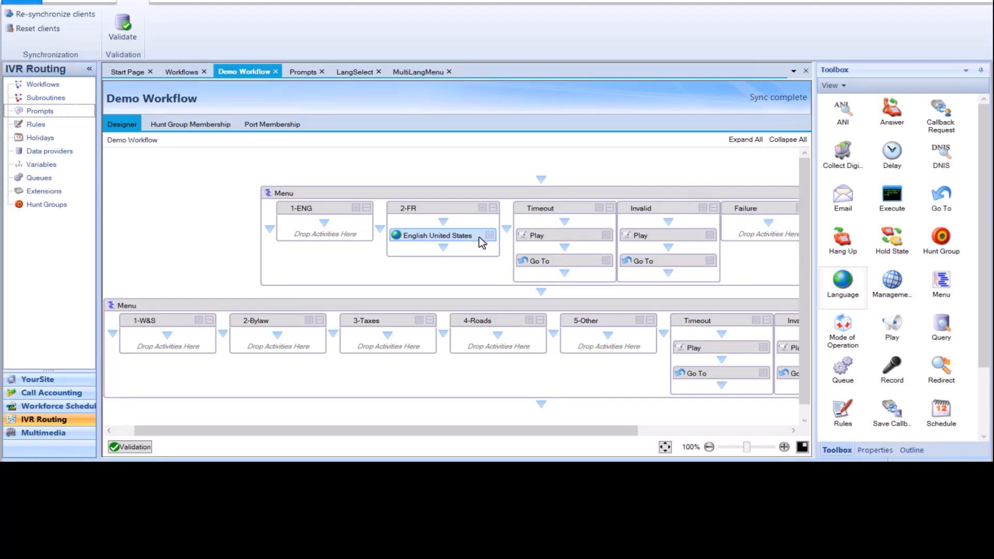
{"action": "right_click", "coordinate": [479, 238]}
{"action": "left_click", "coordinate": [530, 247]}
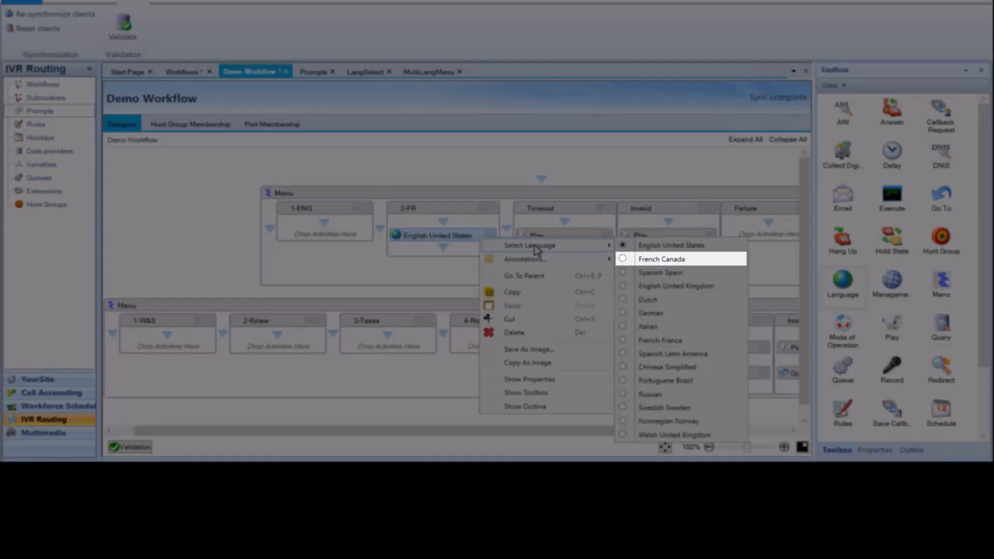
{"action": "left_click", "coordinate": [662, 260]}
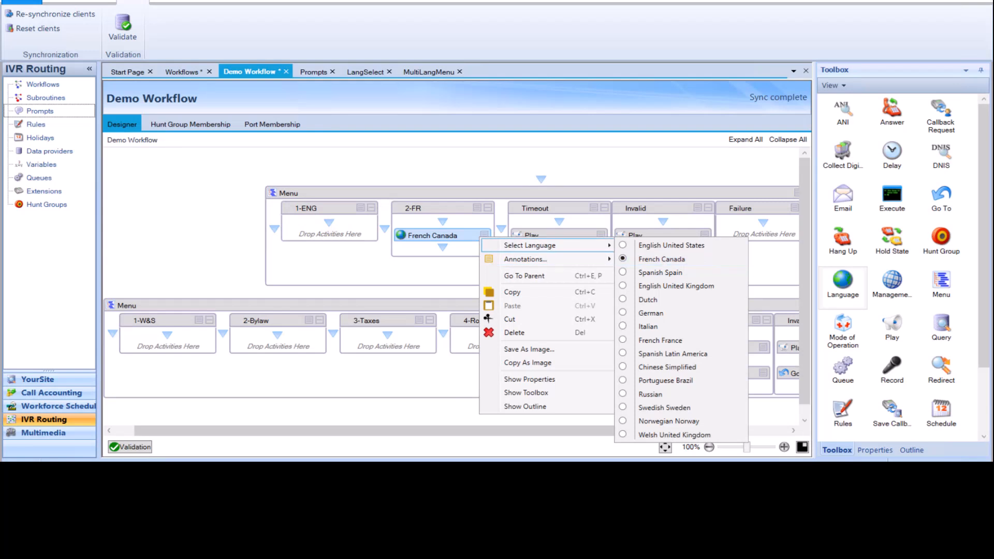